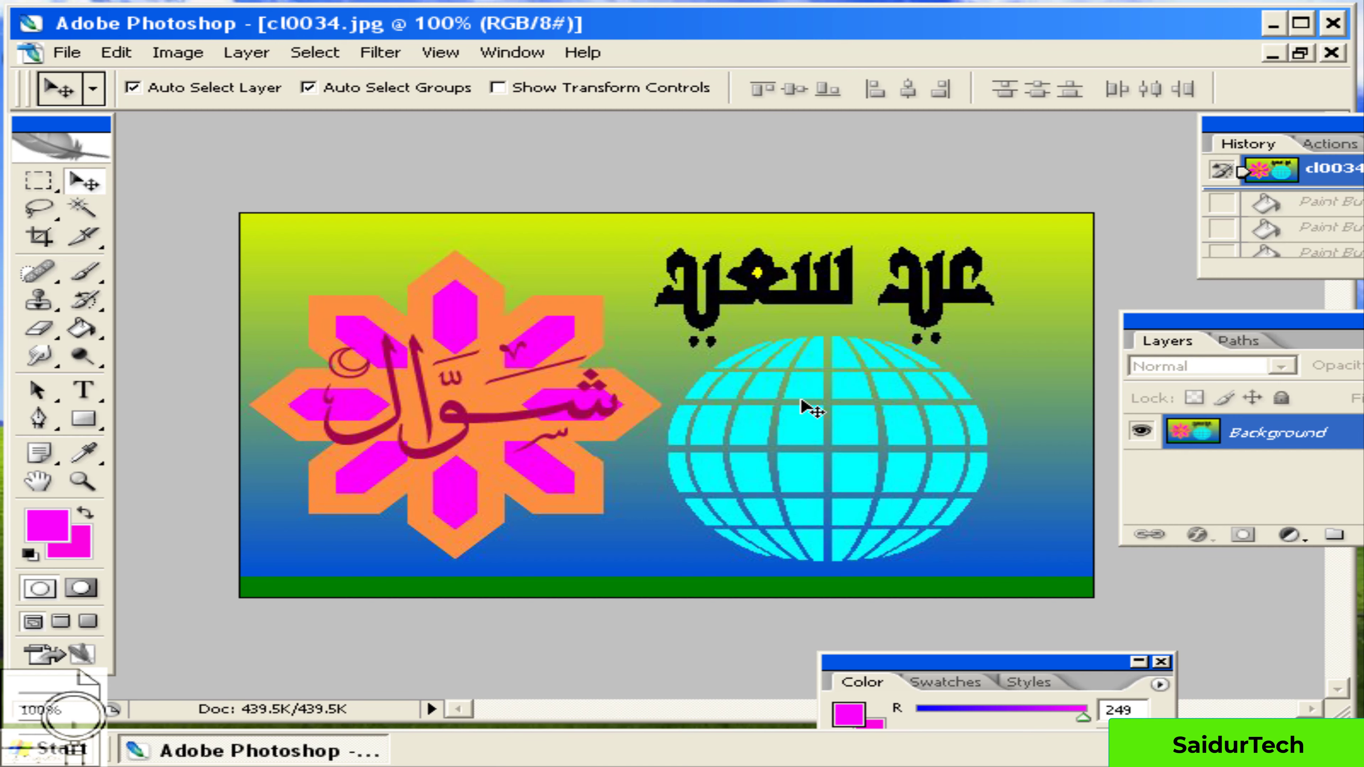
Step: Toggle the panels off and on, then shift the History and Layers panels left
{"action": "key", "text": "Tab"}
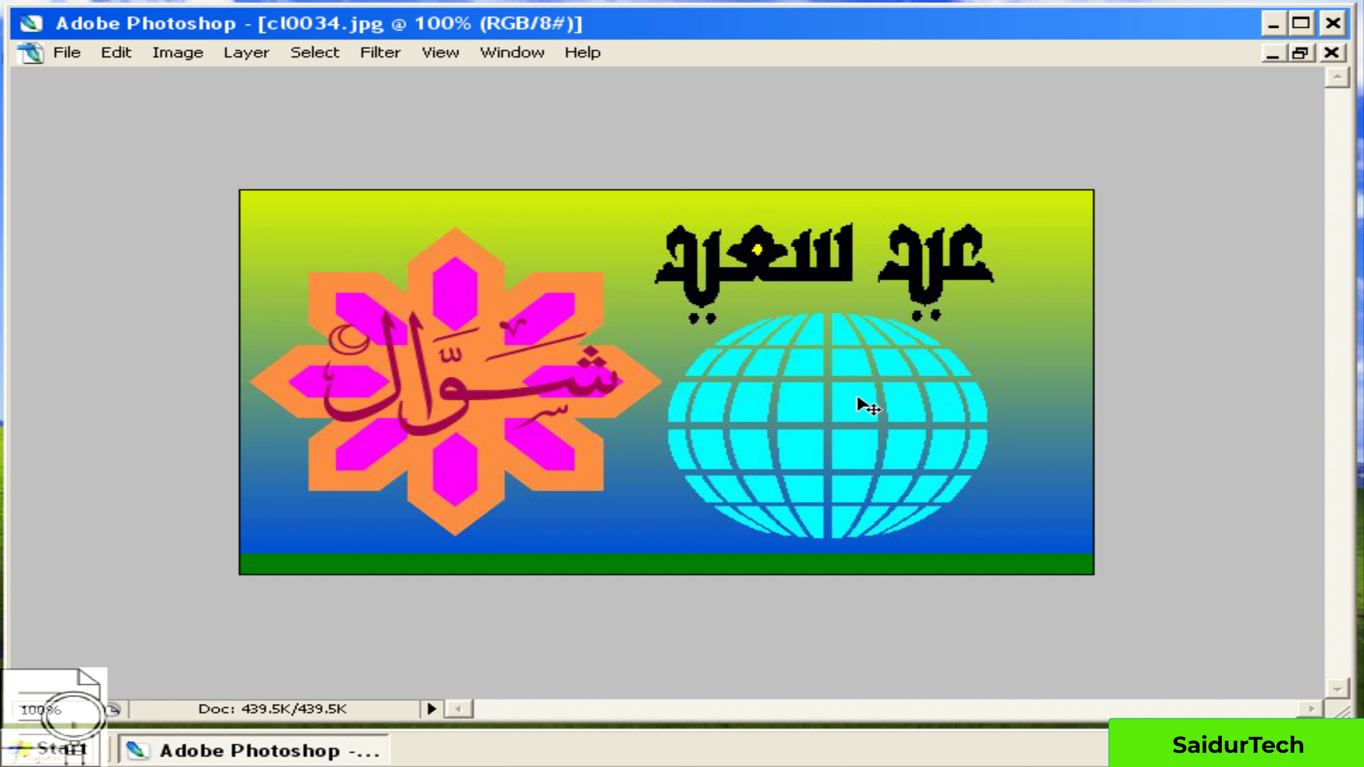
{"action": "key", "text": "Tab"}
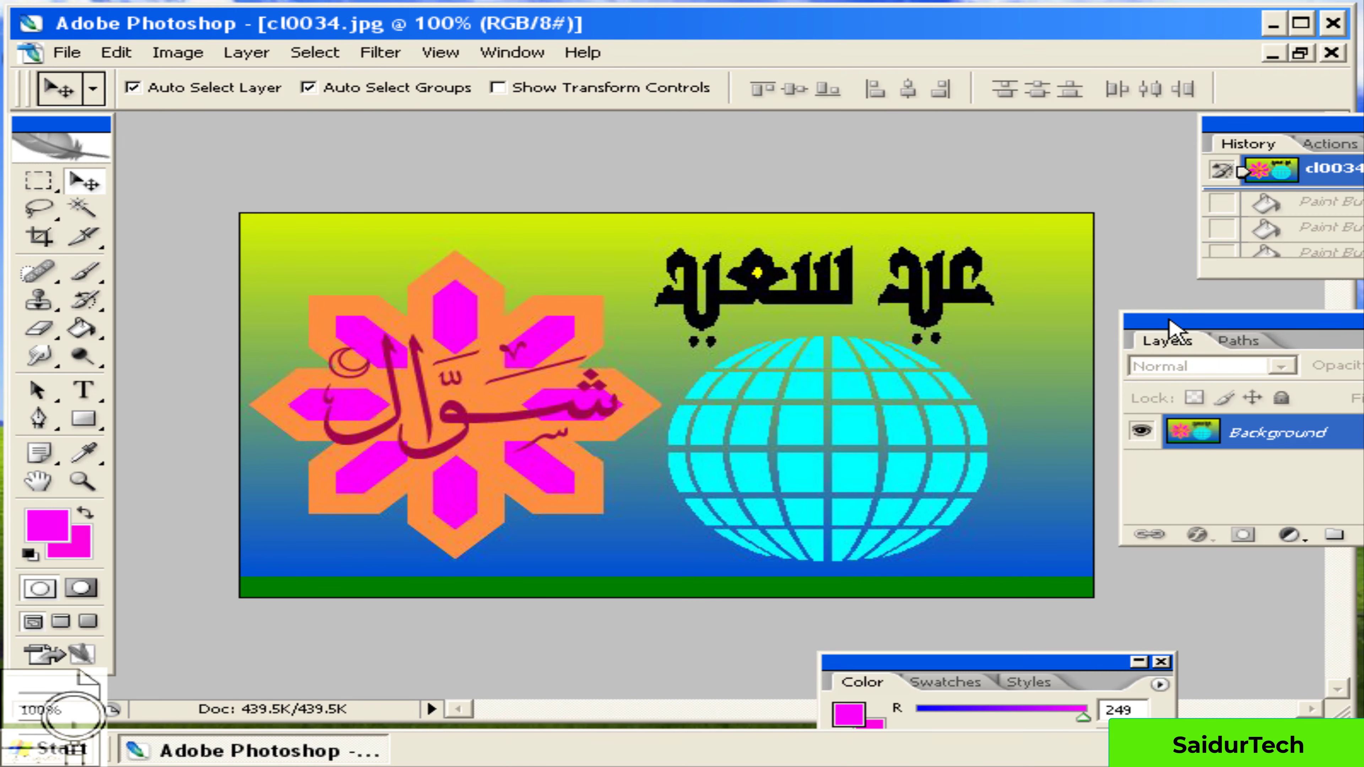
{"action": "mouse_move", "coordinate": [1172, 334]}
{"action": "left_mouse_down"}
{"action": "mouse_move", "coordinate": [1142, 333]}
{"action": "mouse_move", "coordinate": [1156, 335]}
{"action": "left_mouse_up"}
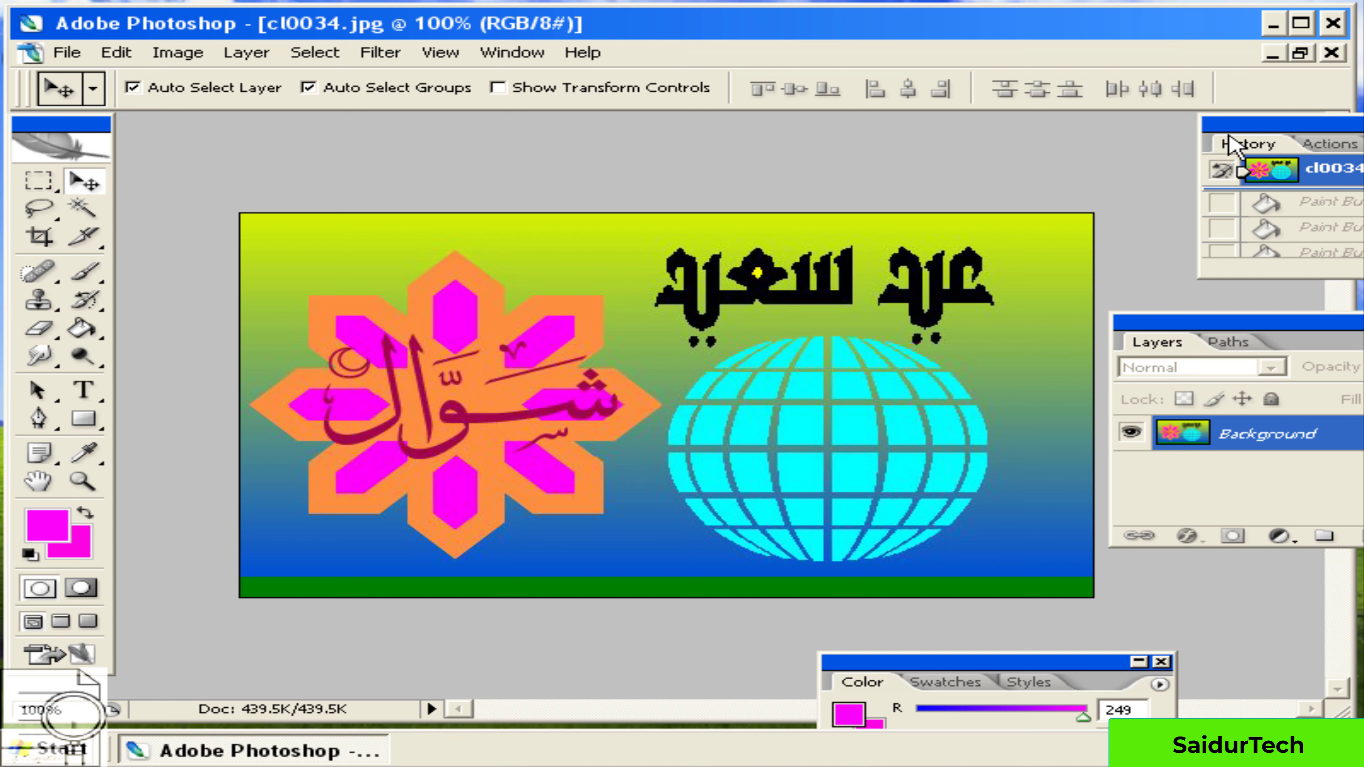
{"action": "left_click_drag", "start_coordinate": [1247, 129], "coordinate": [1134, 129]}
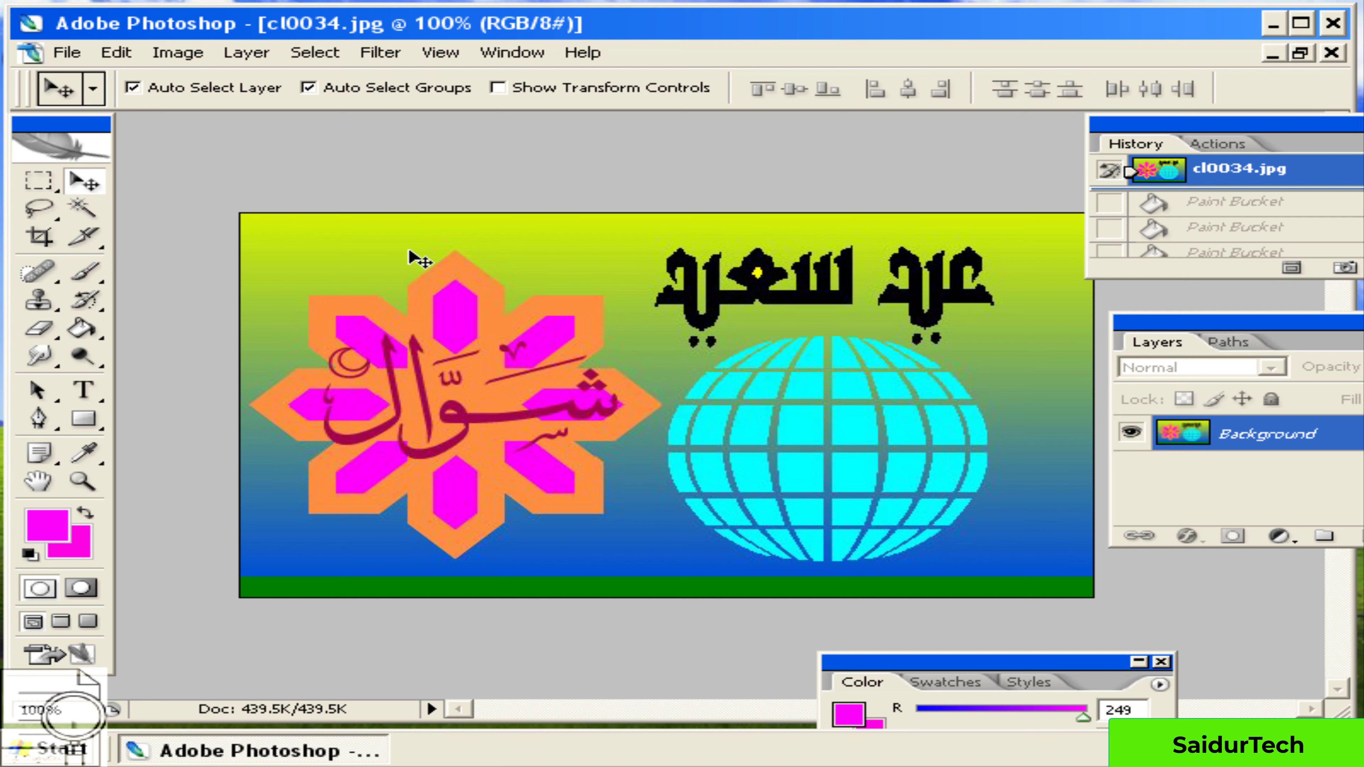
{"action": "left_click_drag", "start_coordinate": [1266, 325], "coordinate": [1153, 329]}
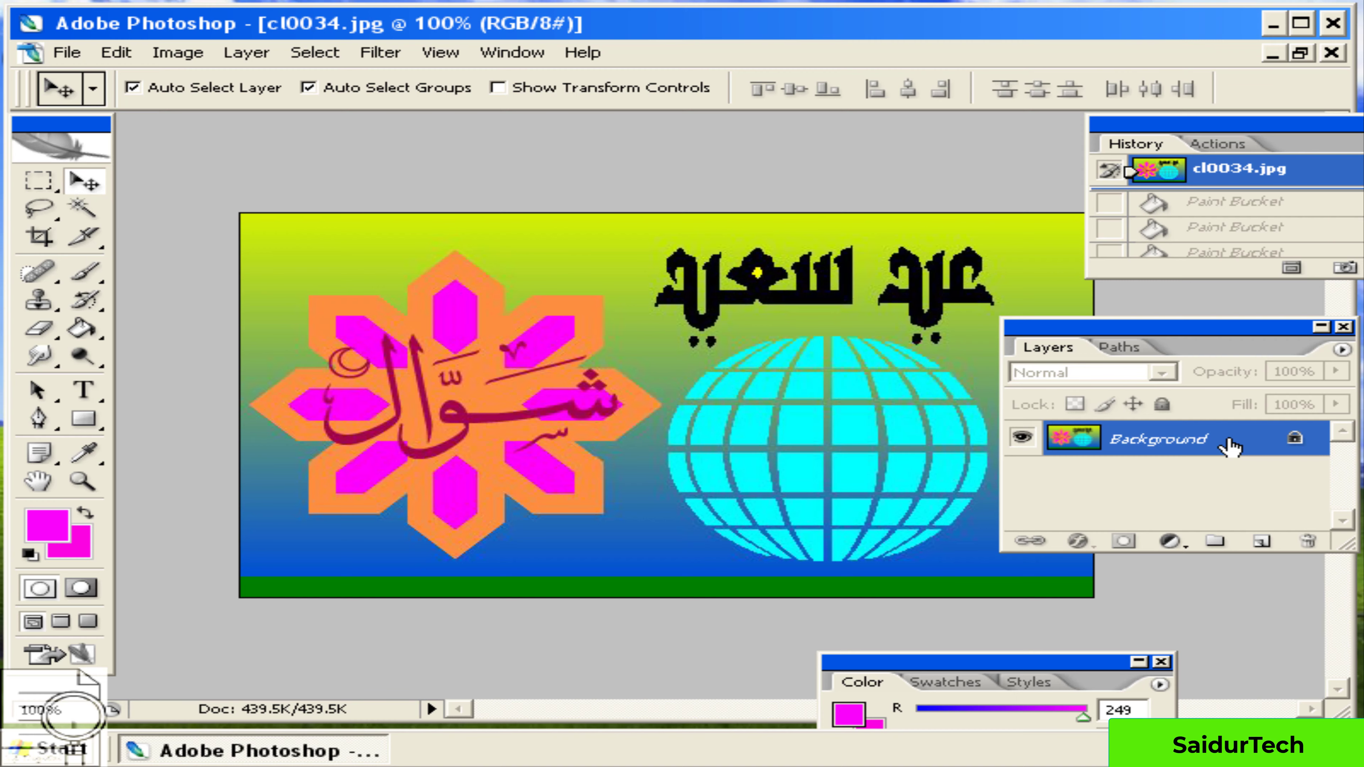
Step: Toggle the panels again and fine-tune the History and Layers panel positions
{"action": "key", "text": "Tab"}
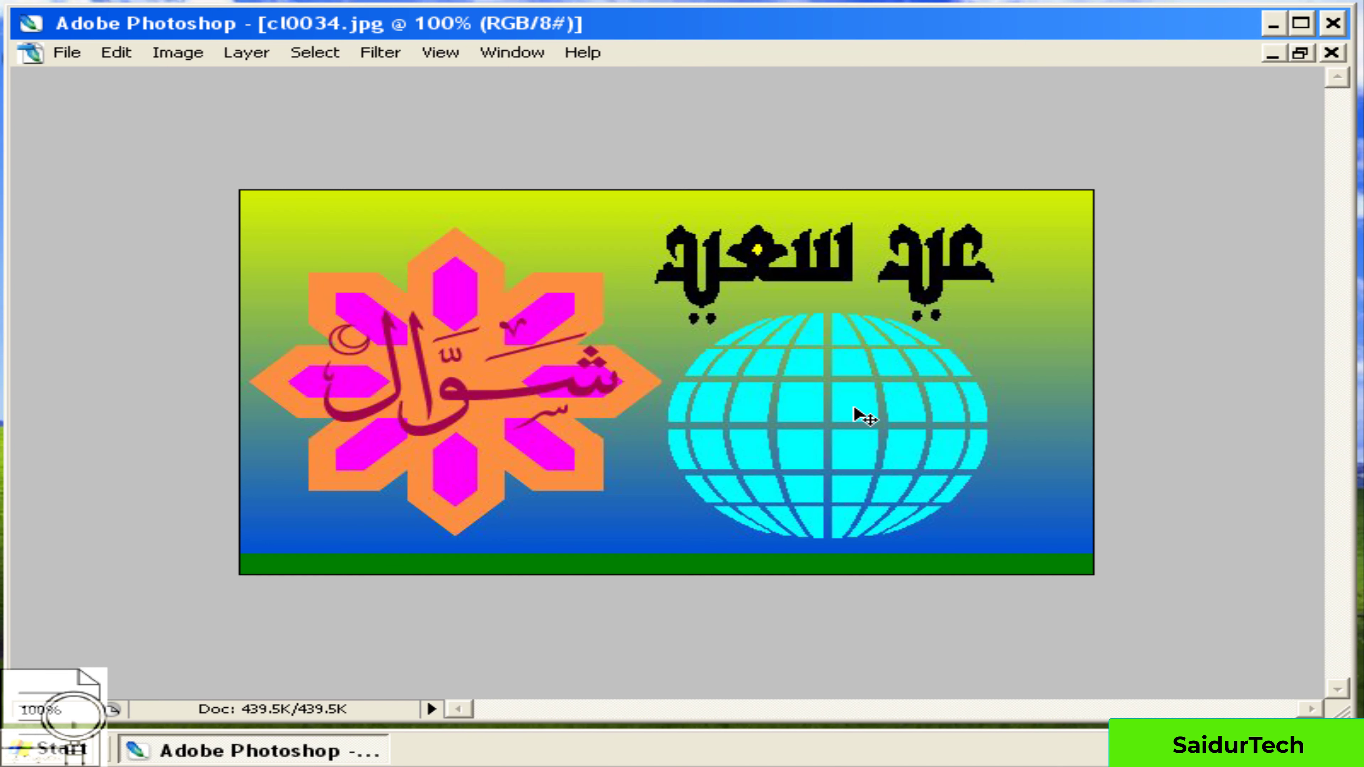
{"action": "key", "text": "Tab"}
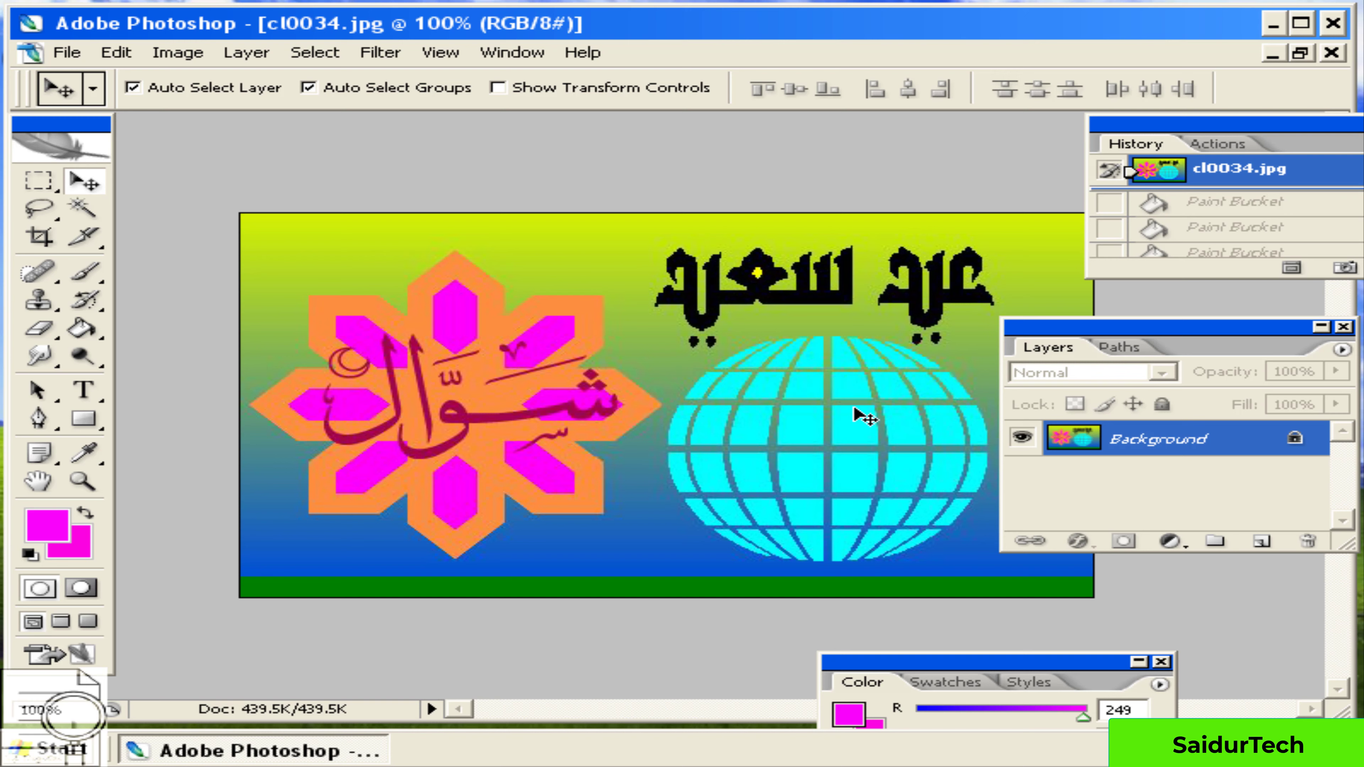
{"action": "left_click_drag", "start_coordinate": [1161, 328], "coordinate": [1324, 376]}
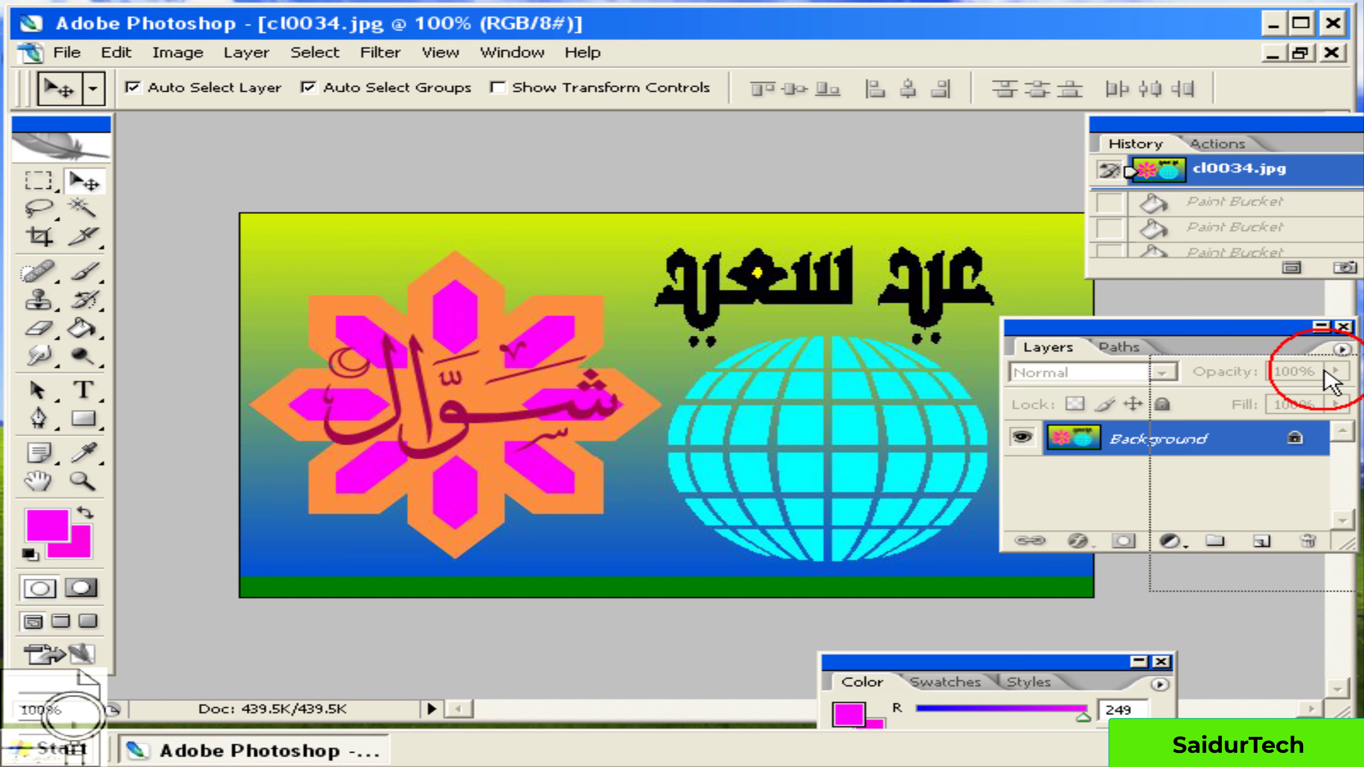
{"action": "left_click_drag", "start_coordinate": [1190, 125], "coordinate": [1260, 125]}
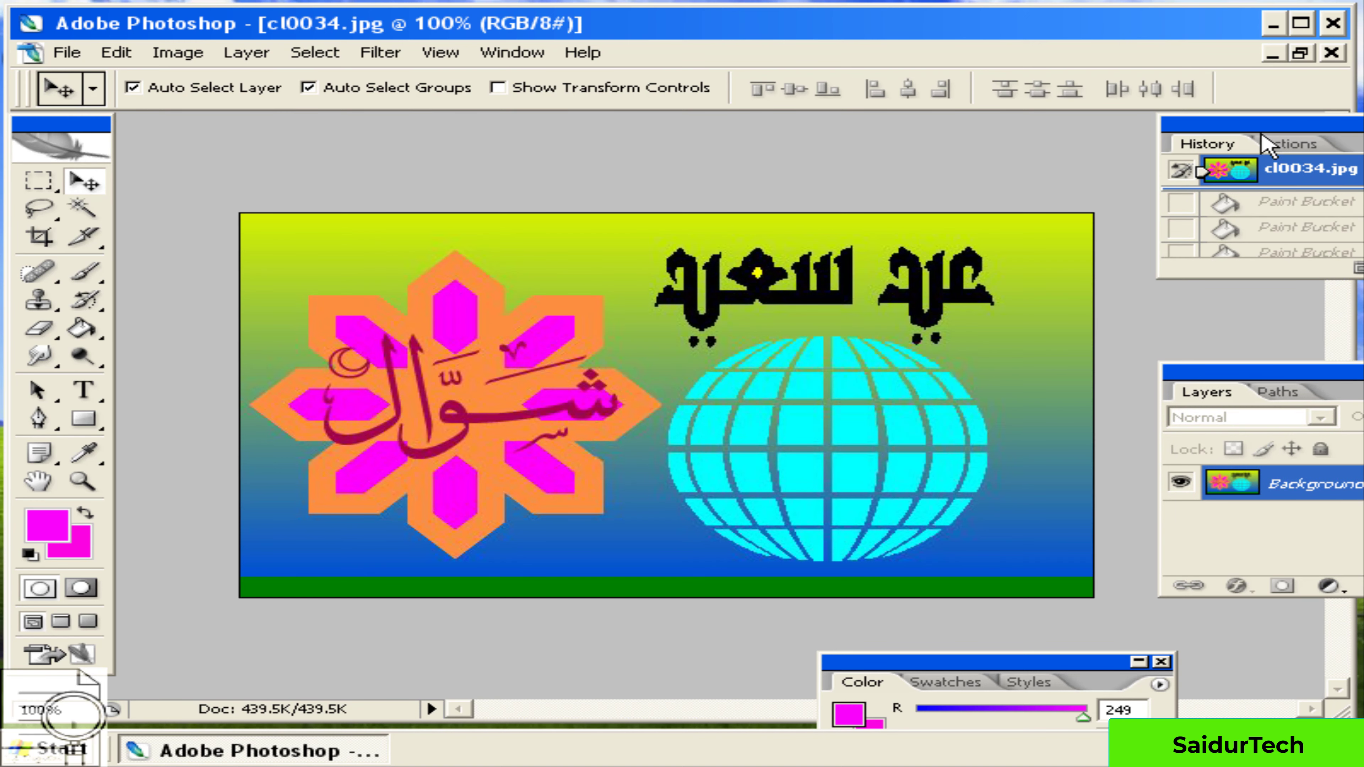
{"action": "left_click_drag", "start_coordinate": [1222, 386], "coordinate": [1203, 357]}
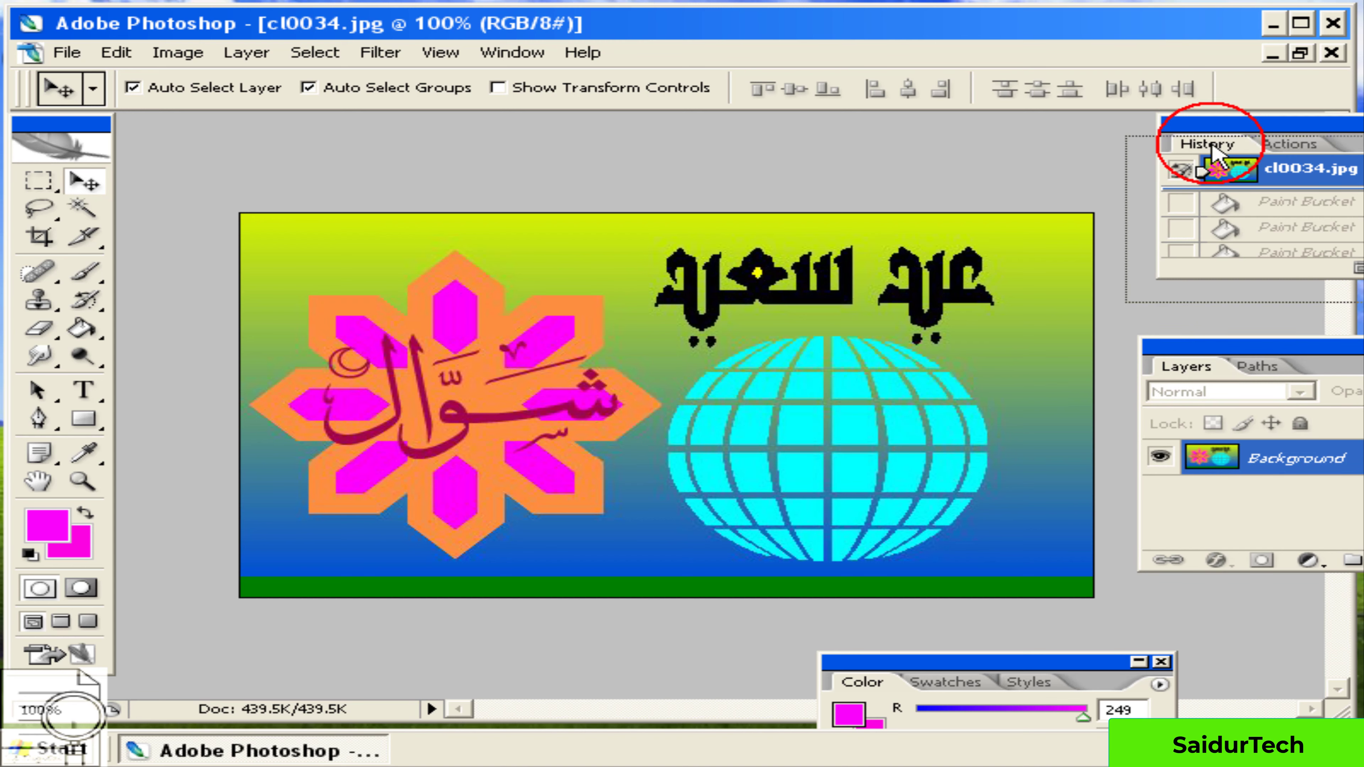
{"action": "left_click_drag", "start_coordinate": [1246, 156], "coordinate": [1220, 178]}
{"action": "left_click_drag", "start_coordinate": [1216, 356], "coordinate": [1202, 358]}
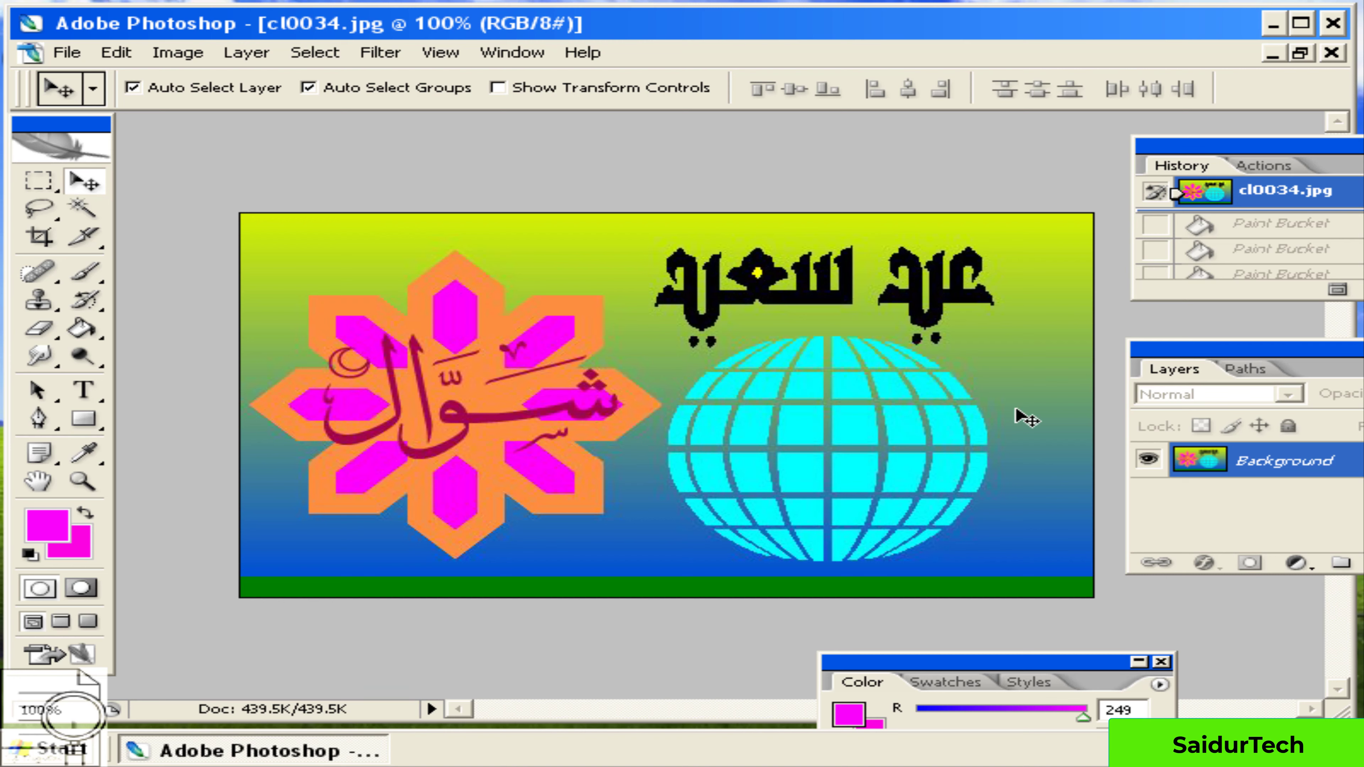
{"action": "left_click_drag", "start_coordinate": [1166, 366], "coordinate": [1154, 359]}
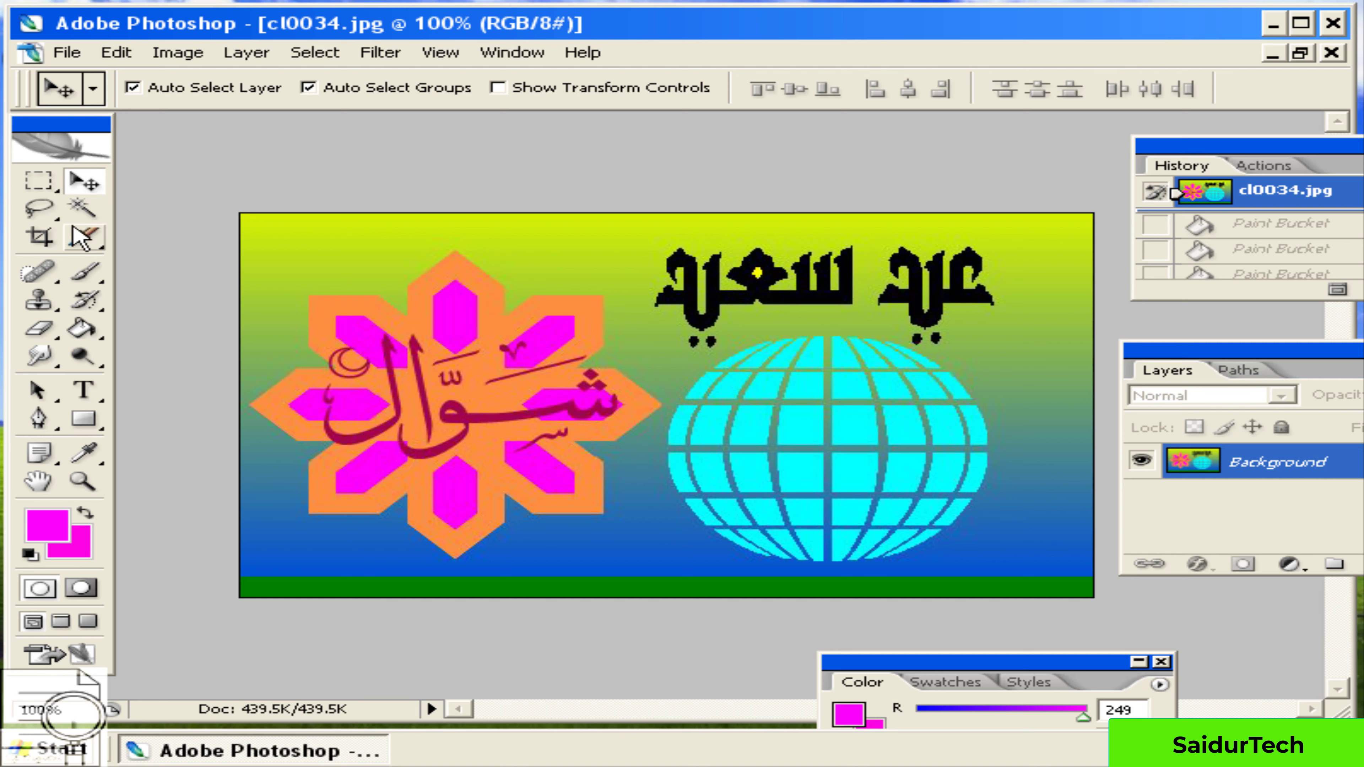
Step: Select all the cyan globe tiles with the Magic Wand plus Select > Similar
{"action": "left_click", "coordinate": [85, 211]}
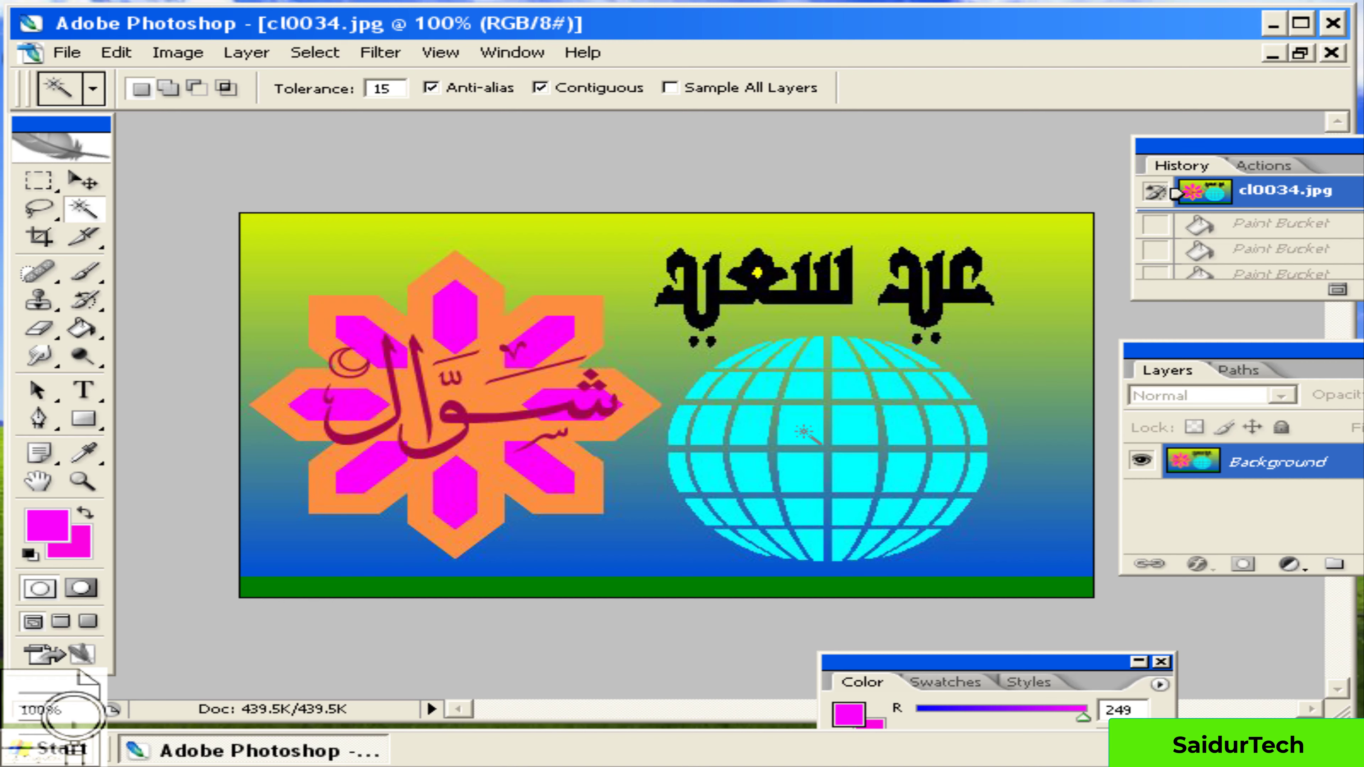
{"action": "left_click", "coordinate": [802, 430]}
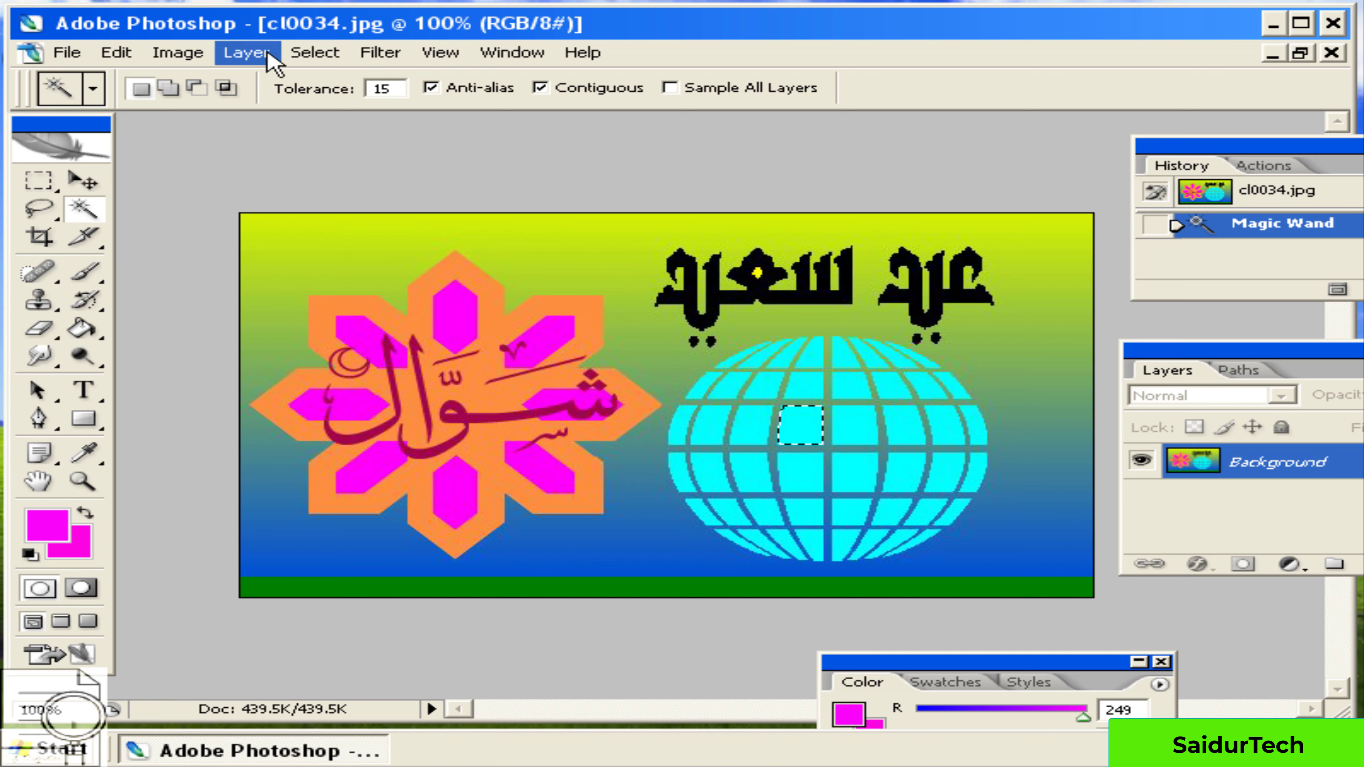
{"action": "left_click", "coordinate": [322, 52]}
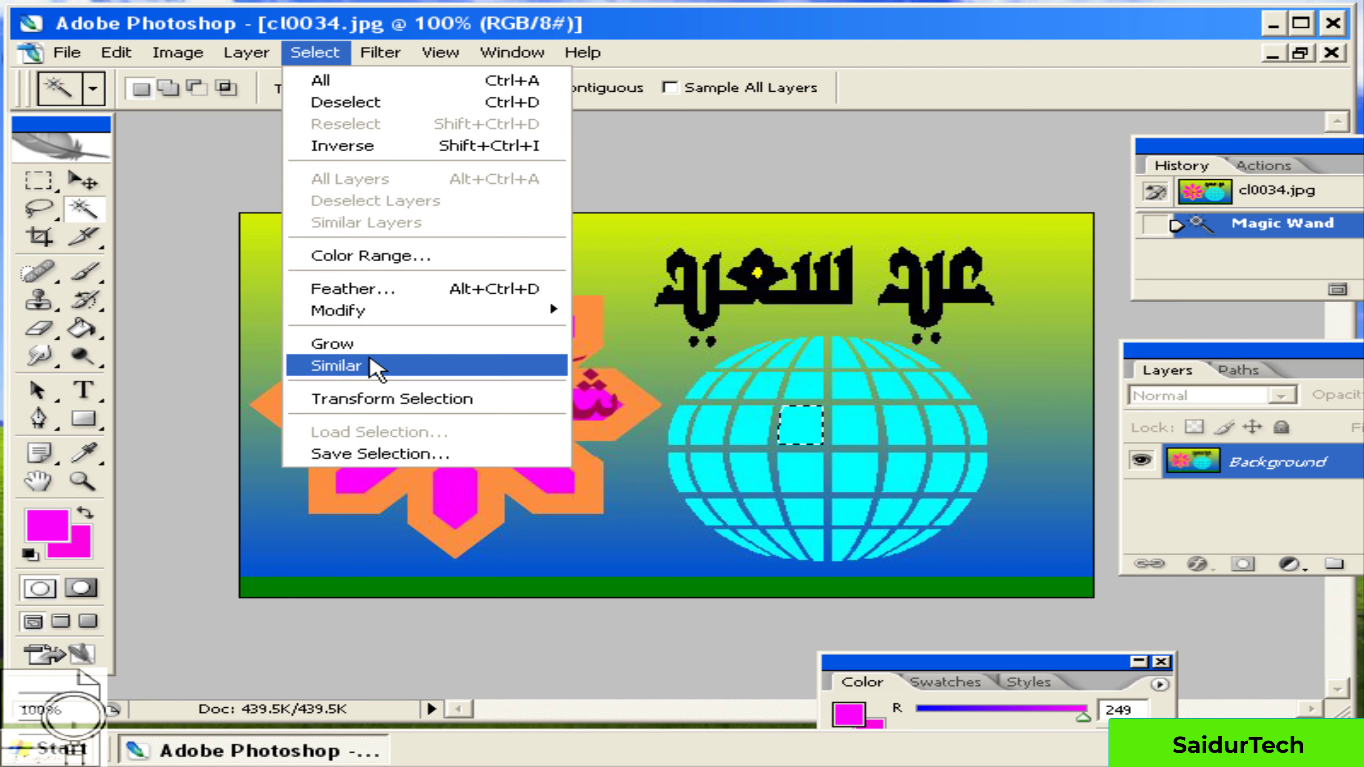
{"action": "left_click", "coordinate": [376, 368]}
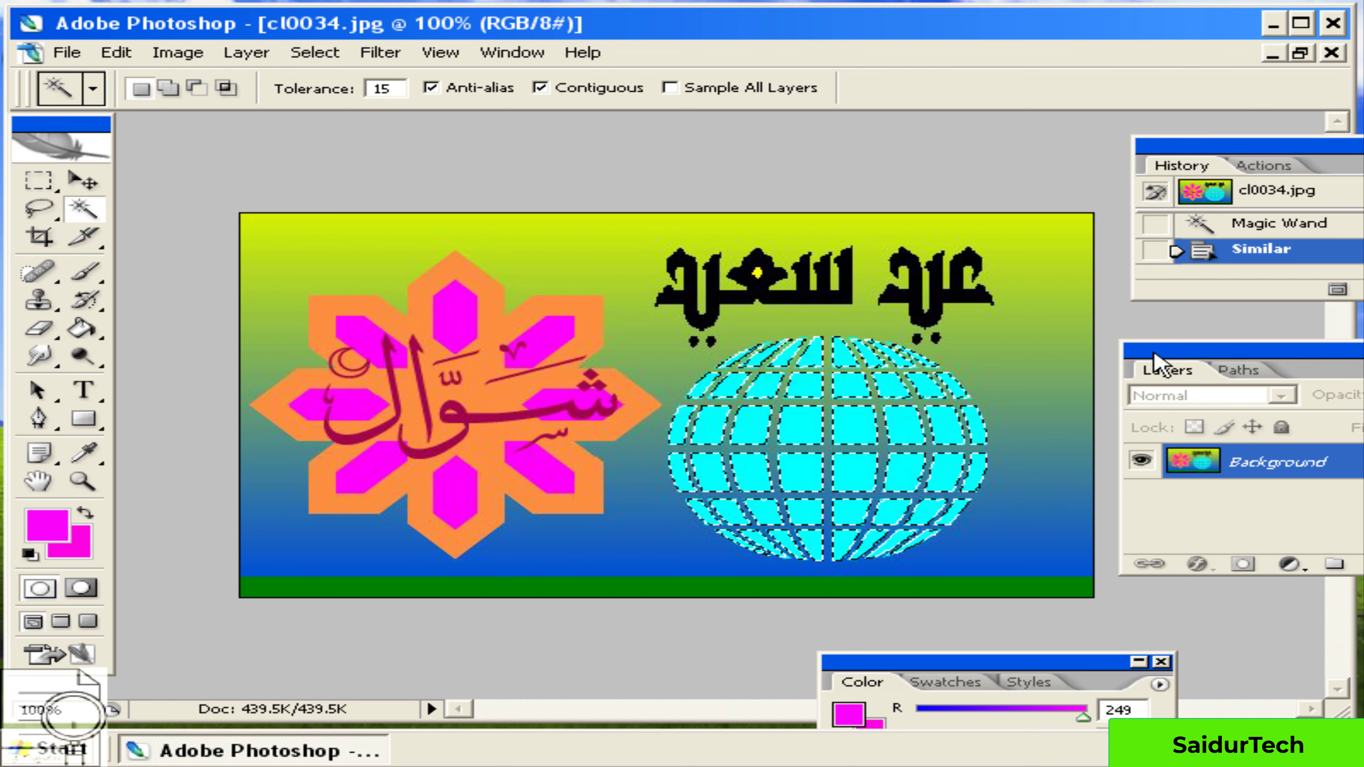
{"action": "left_click_drag", "start_coordinate": [1155, 352], "coordinate": [1076, 352]}
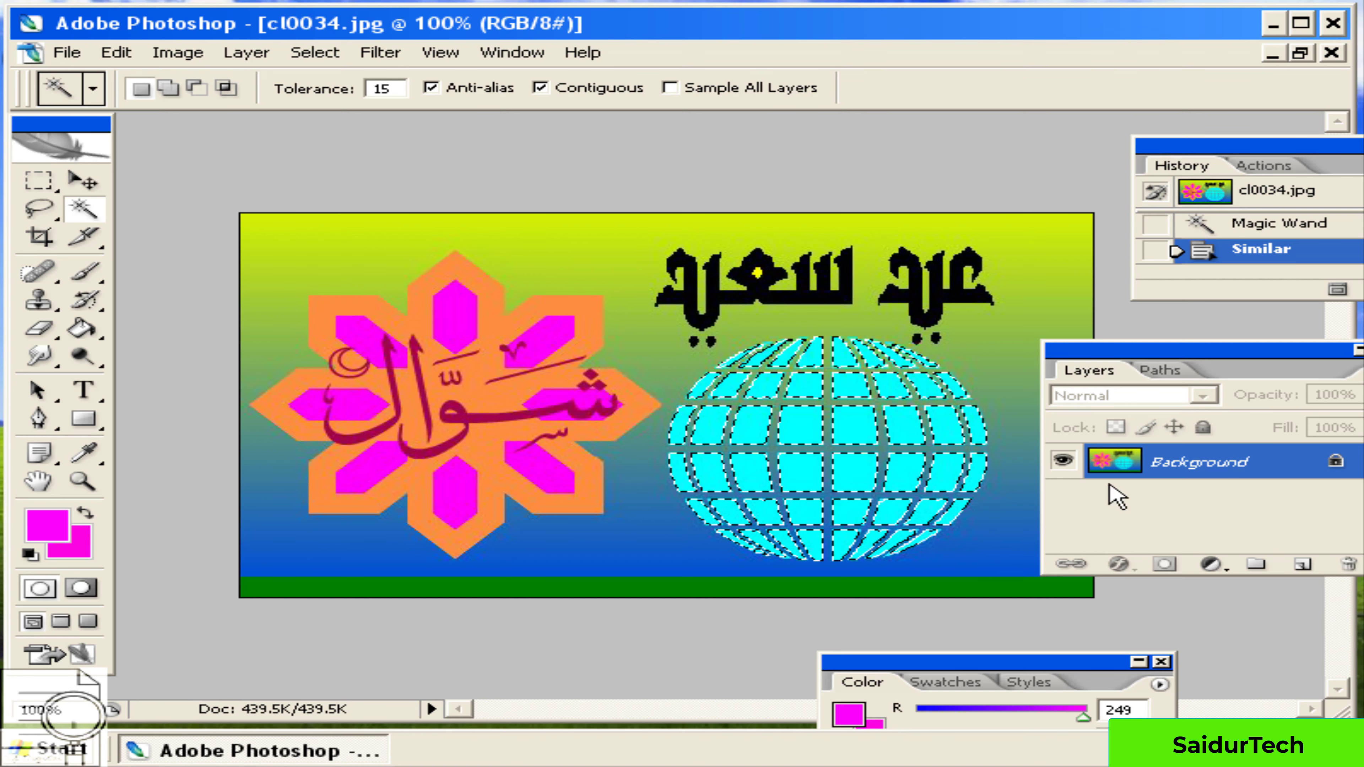
{"action": "left_click_drag", "start_coordinate": [1151, 352], "coordinate": [1109, 346]}
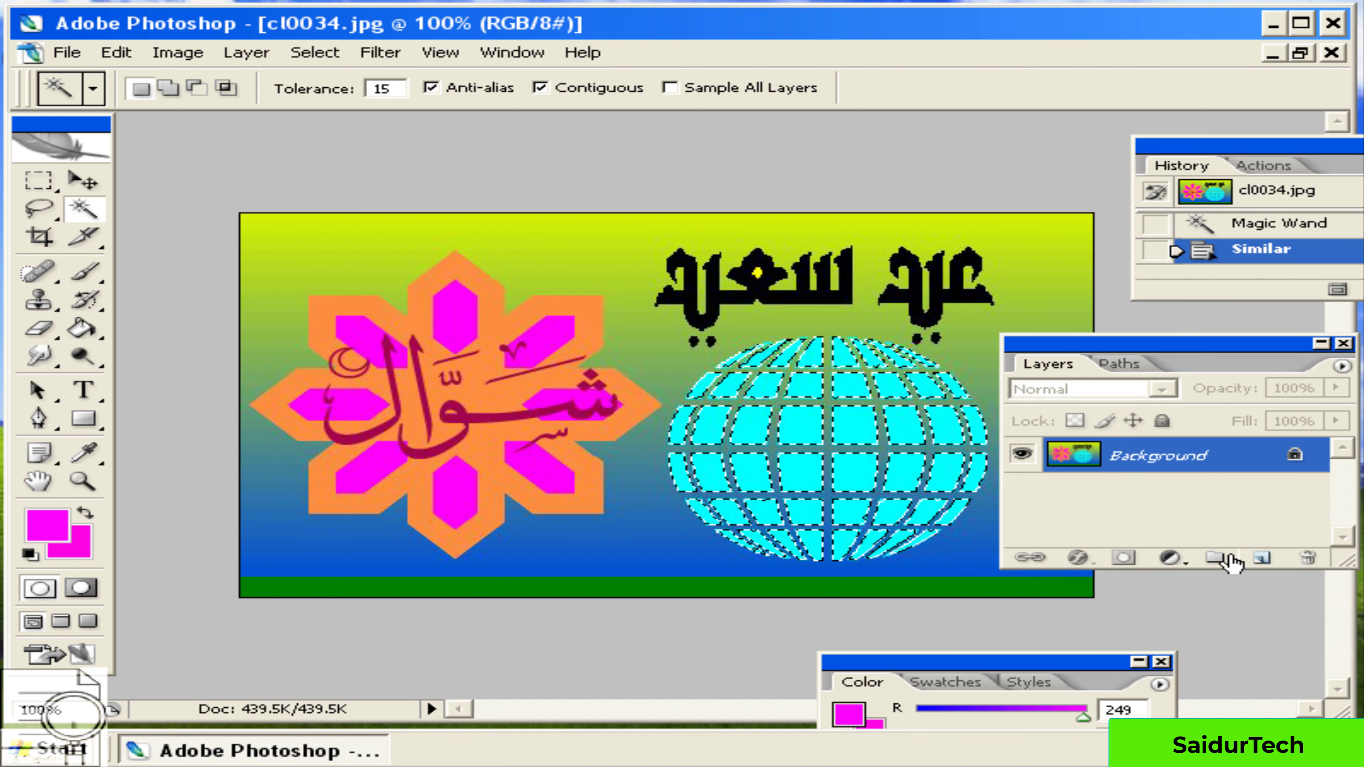
Step: Paste the copied globe onto a new Layer 1 above the Background, ready to move
{"action": "left_click", "coordinate": [1263, 560]}
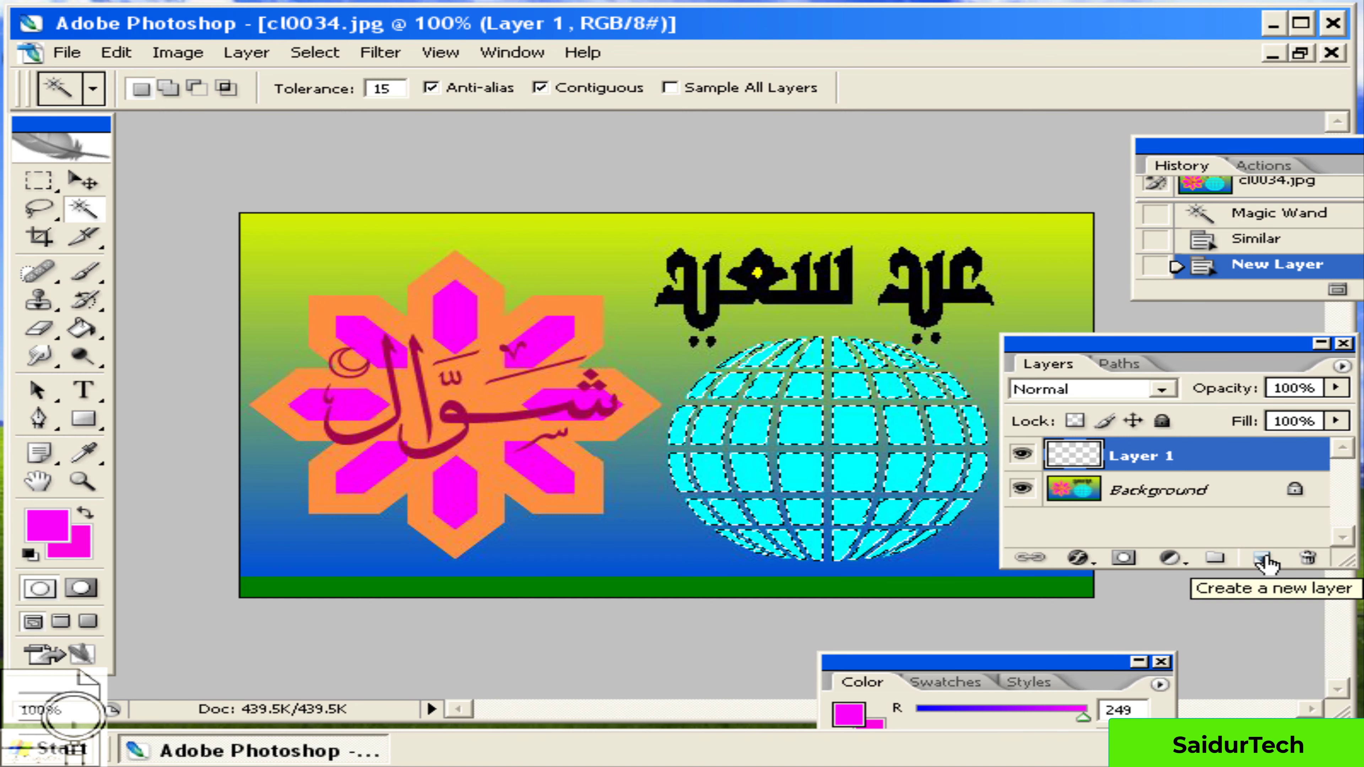
{"action": "key", "text": "ctrl+v"}
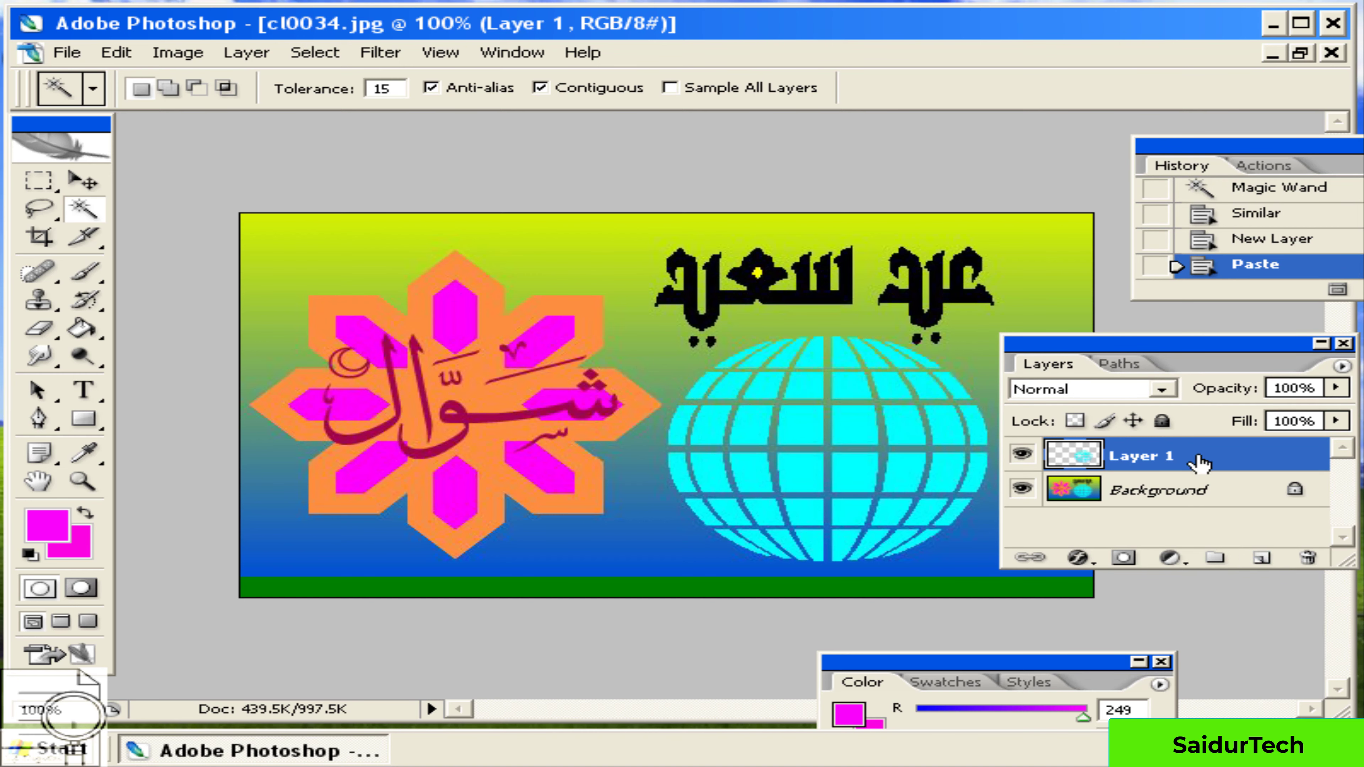
{"action": "mouse_move", "coordinate": [1130, 353]}
{"action": "left_mouse_down"}
{"action": "mouse_move", "coordinate": [1179, 344]}
{"action": "mouse_move", "coordinate": [1136, 335]}
{"action": "left_mouse_up"}
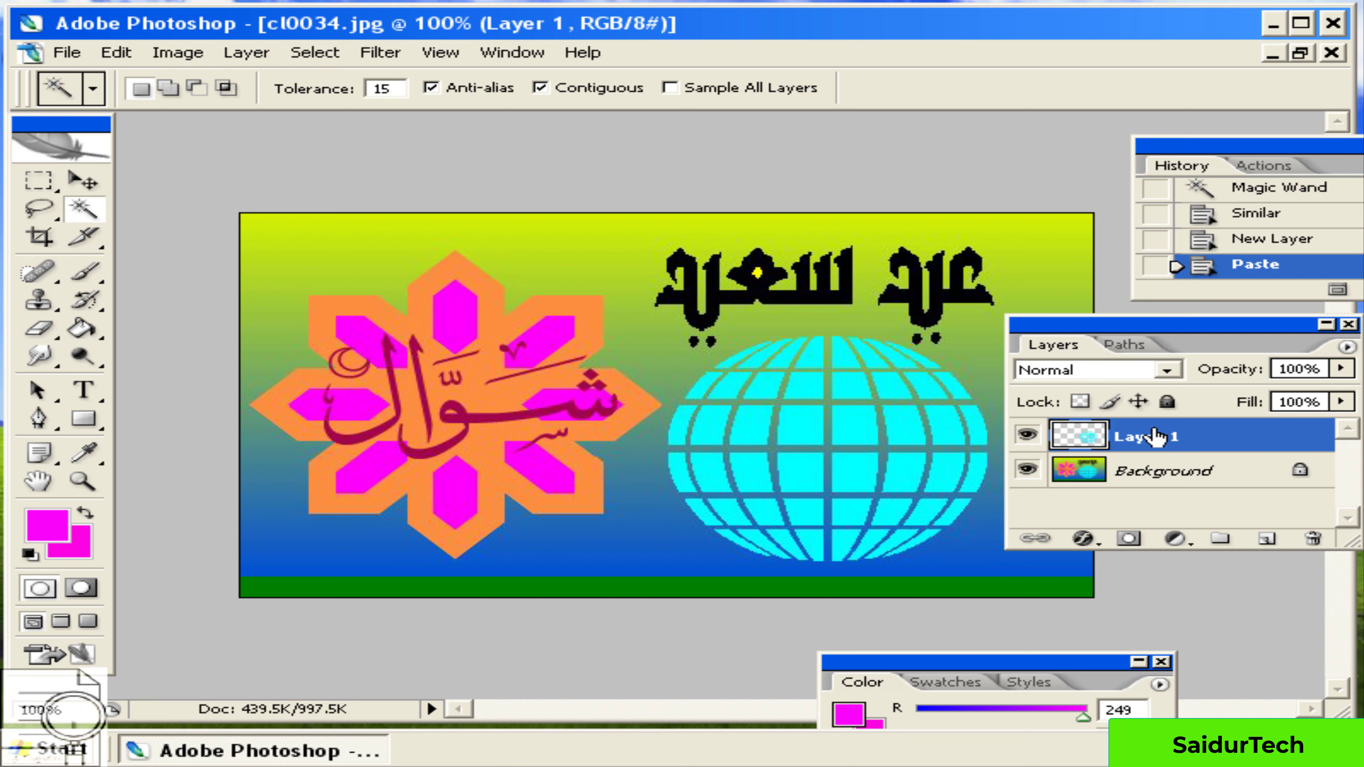
{"action": "left_click", "coordinate": [83, 181]}
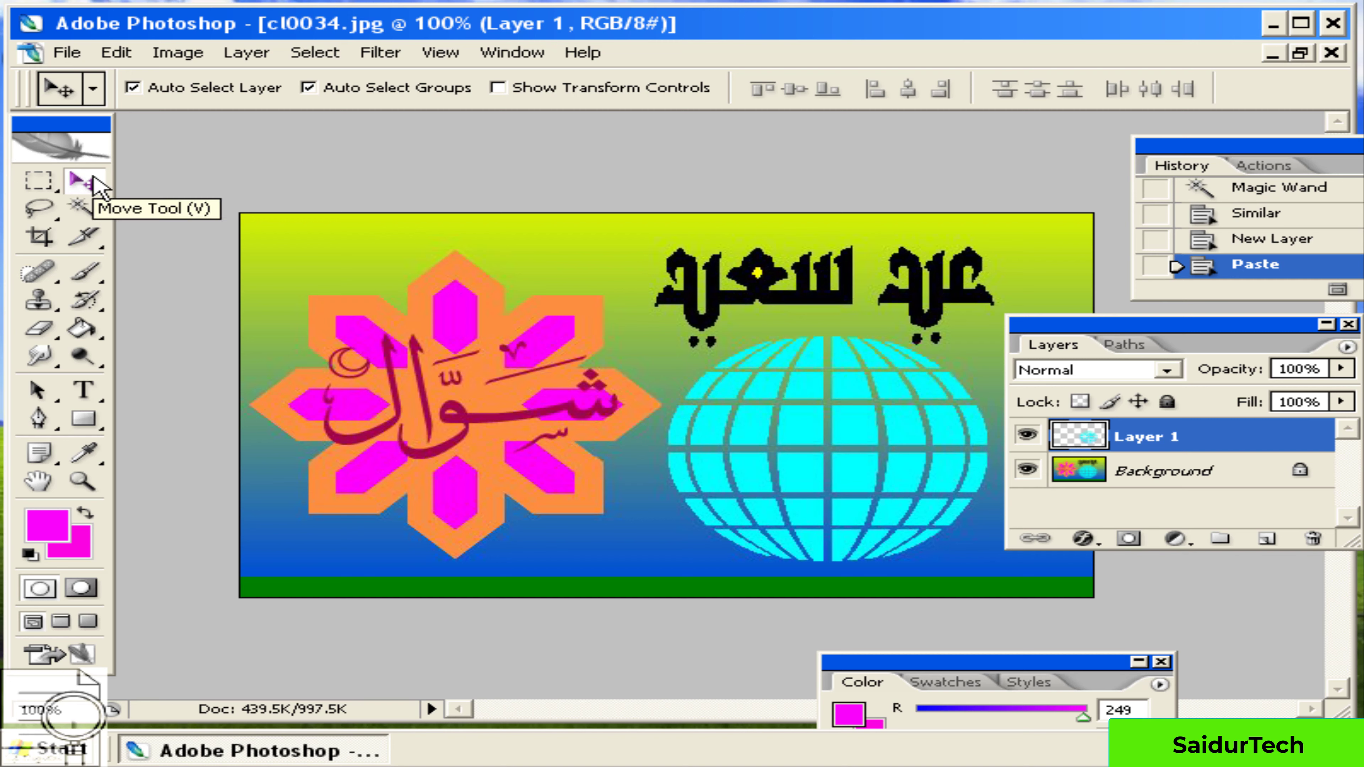
Step: Drag the globe copy left over the star and load Layer 1's outline as a selection
{"action": "mouse_move", "coordinate": [857, 442]}
{"action": "left_mouse_down"}
{"action": "mouse_move", "coordinate": [692, 430]}
{"action": "mouse_move", "coordinate": [511, 360]}
{"action": "left_mouse_up"}
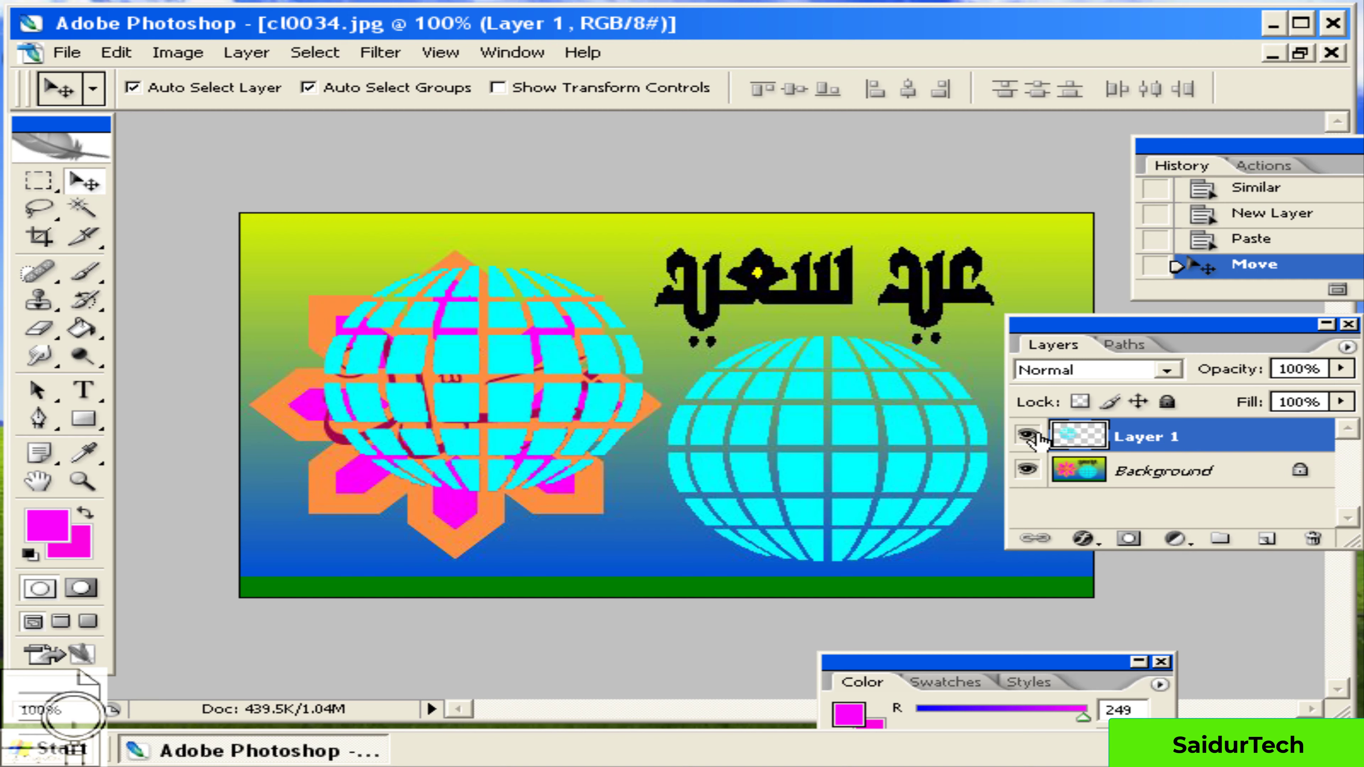
{"action": "left_click", "coordinate": [1080, 444], "text": "ctrl"}
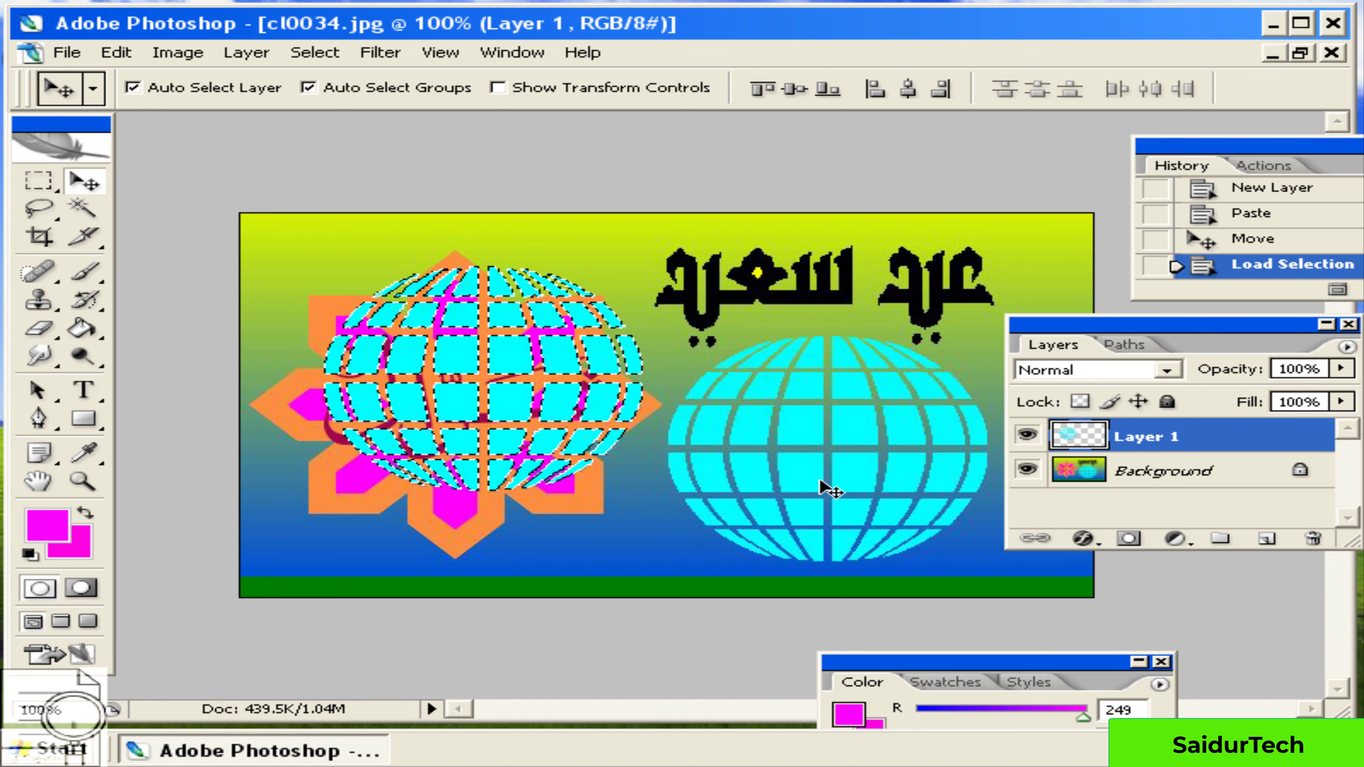
Step: Fill the Layer 1 globe copy with magenta, then deselect
{"action": "key", "text": "shift+BackSpace"}
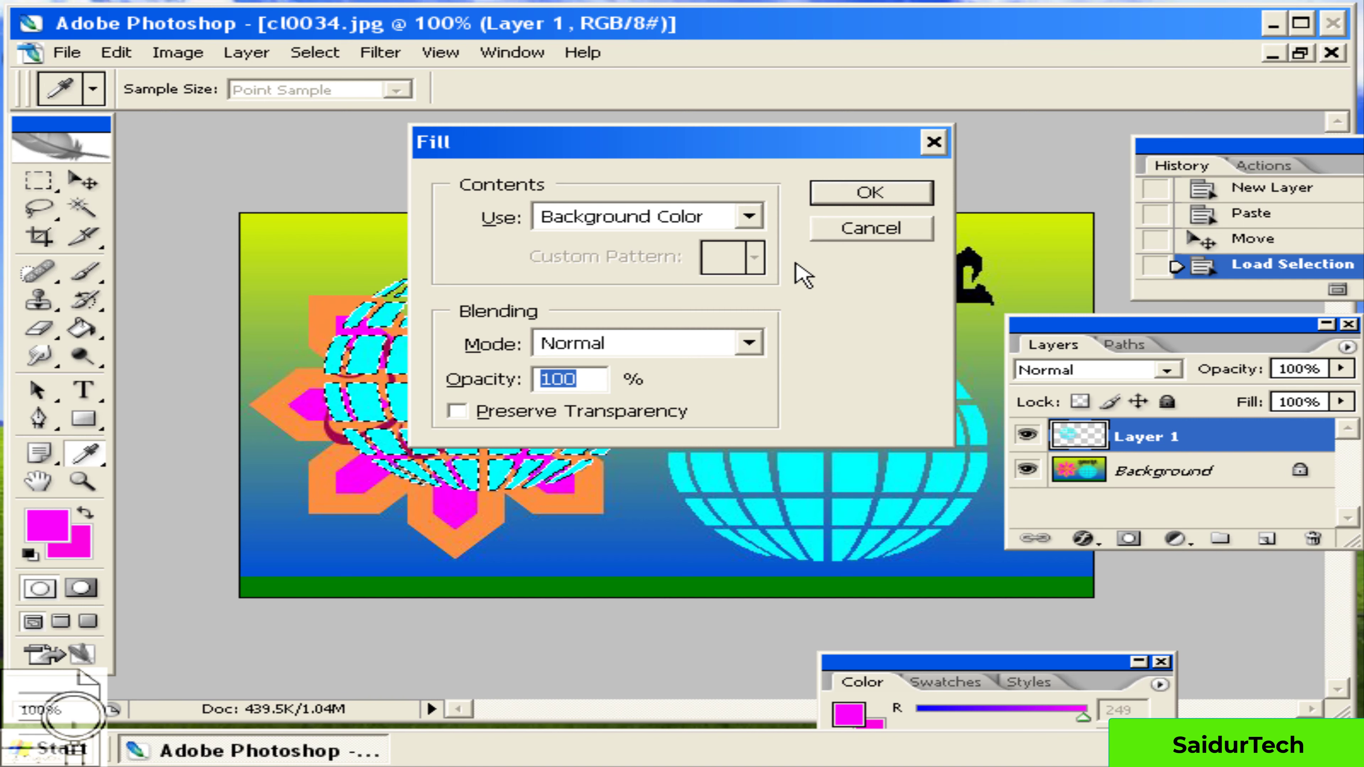
{"action": "left_click", "coordinate": [867, 192]}
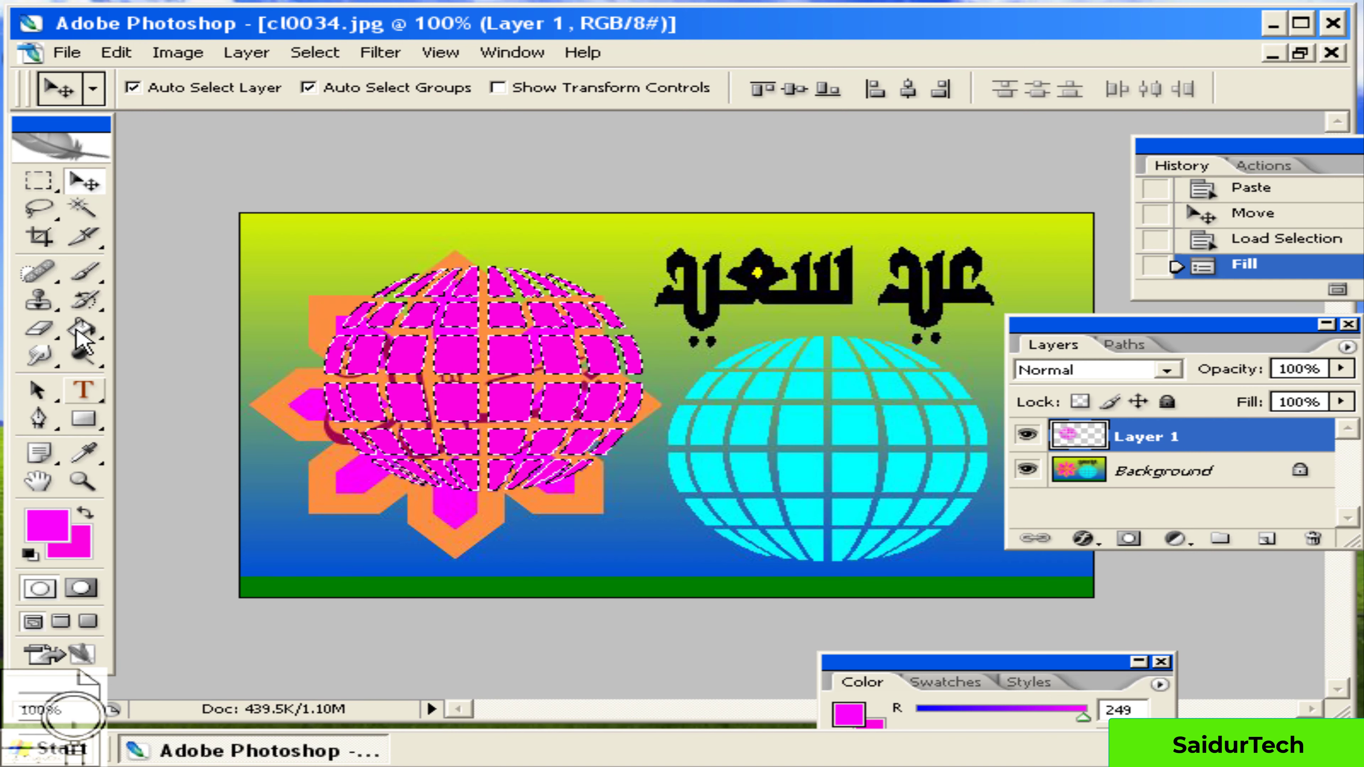
{"action": "left_click", "coordinate": [38, 180]}
{"action": "key", "text": "ctrl+d"}
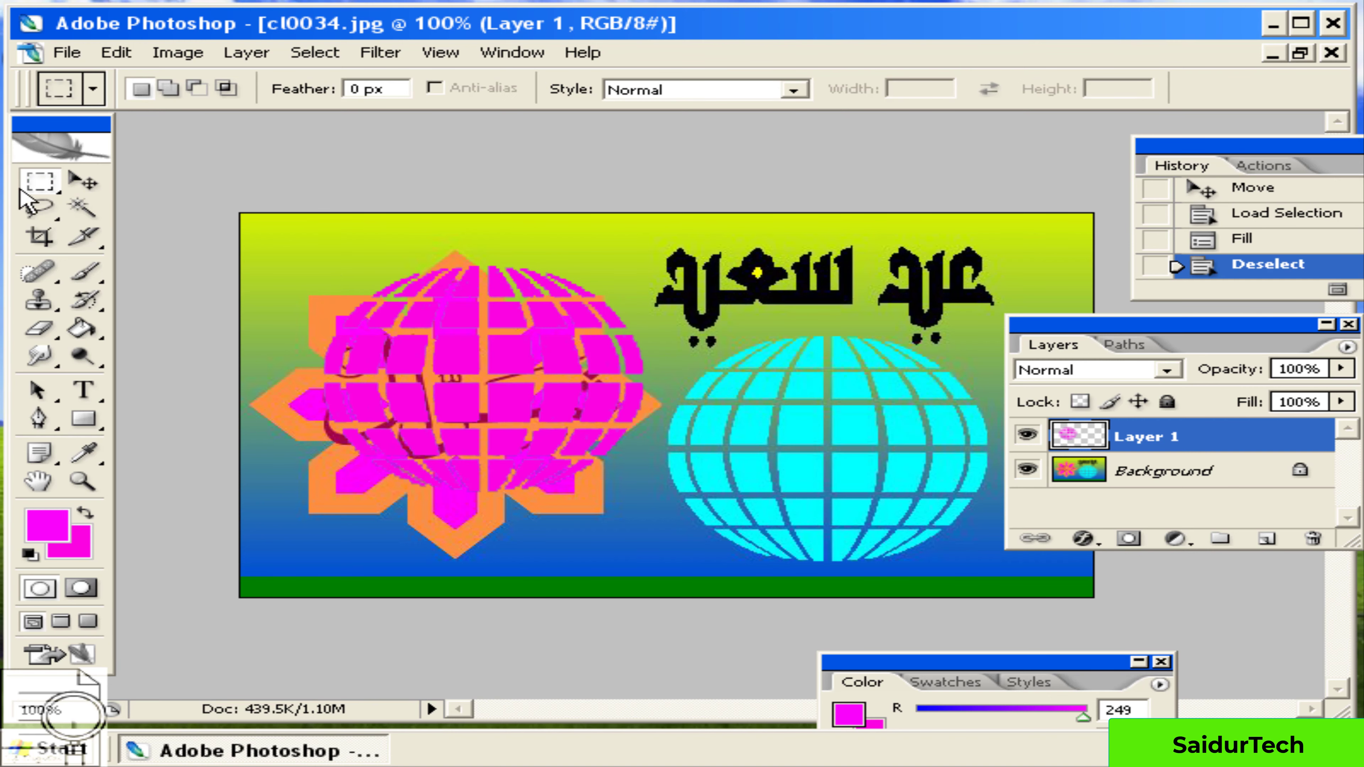
Step: Add a Drop Shadow layer style to Layer 1 and position it between star and cyan globe
{"action": "key", "text": "v"}
{"action": "mouse_move", "coordinate": [583, 363]}
{"action": "left_mouse_down"}
{"action": "mouse_move", "coordinate": [706, 341]}
{"action": "mouse_move", "coordinate": [661, 345]}
{"action": "left_mouse_up"}
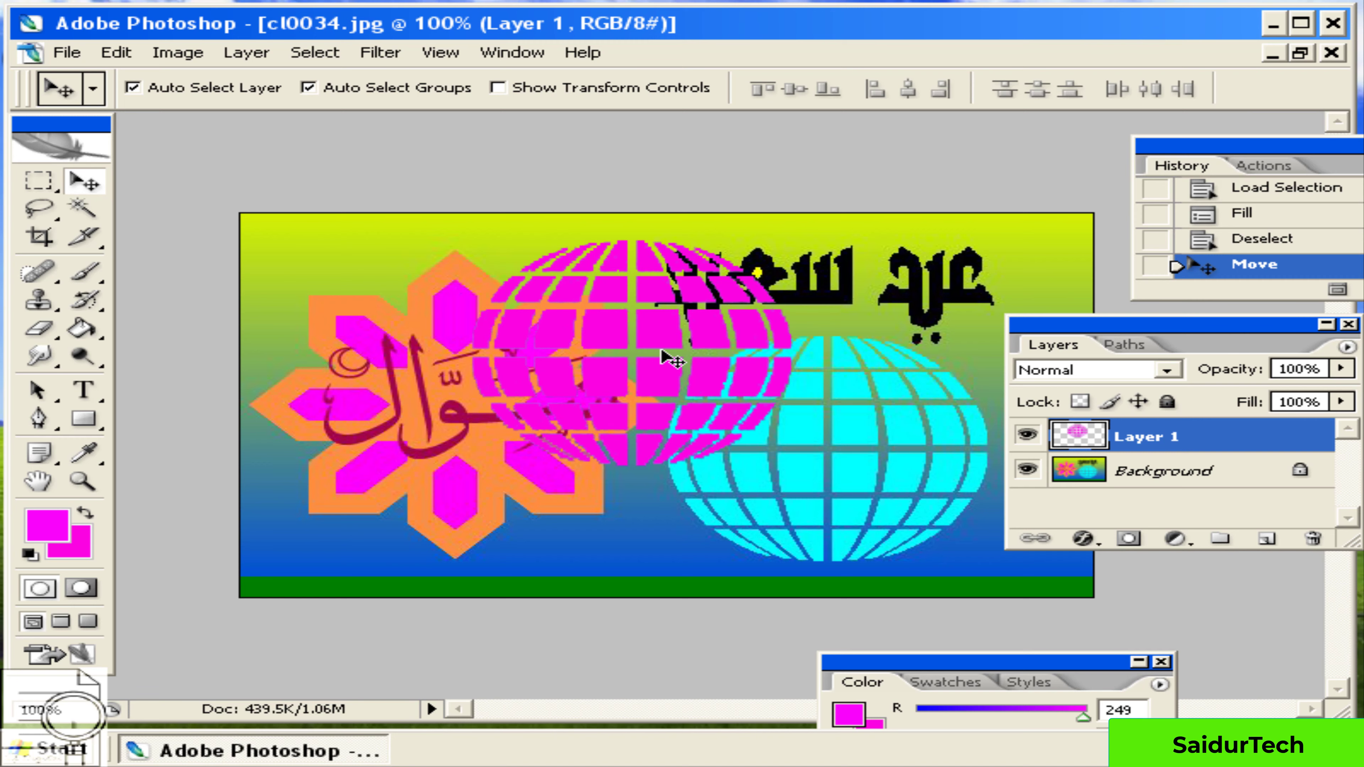
{"action": "double_click", "coordinate": [1230, 445]}
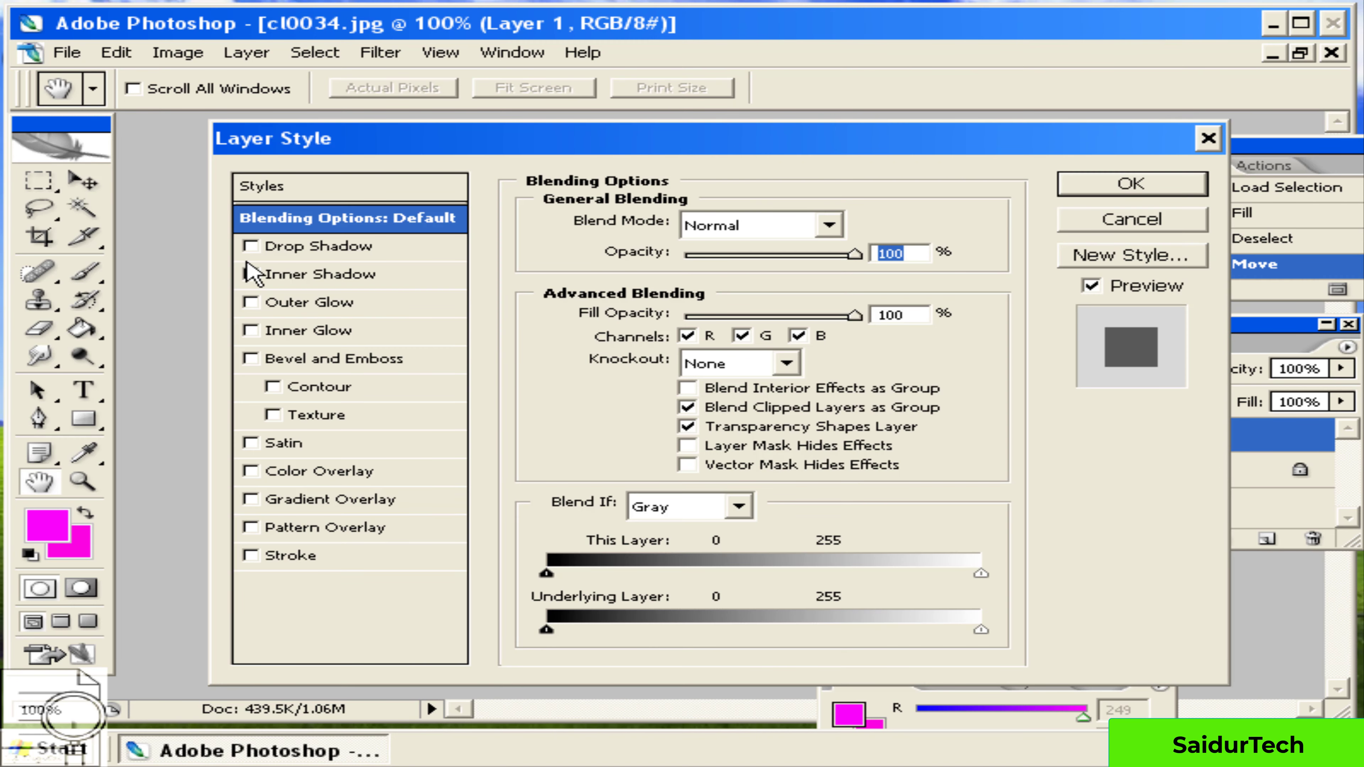
{"action": "left_click", "coordinate": [249, 246]}
{"action": "left_click", "coordinate": [1125, 188]}
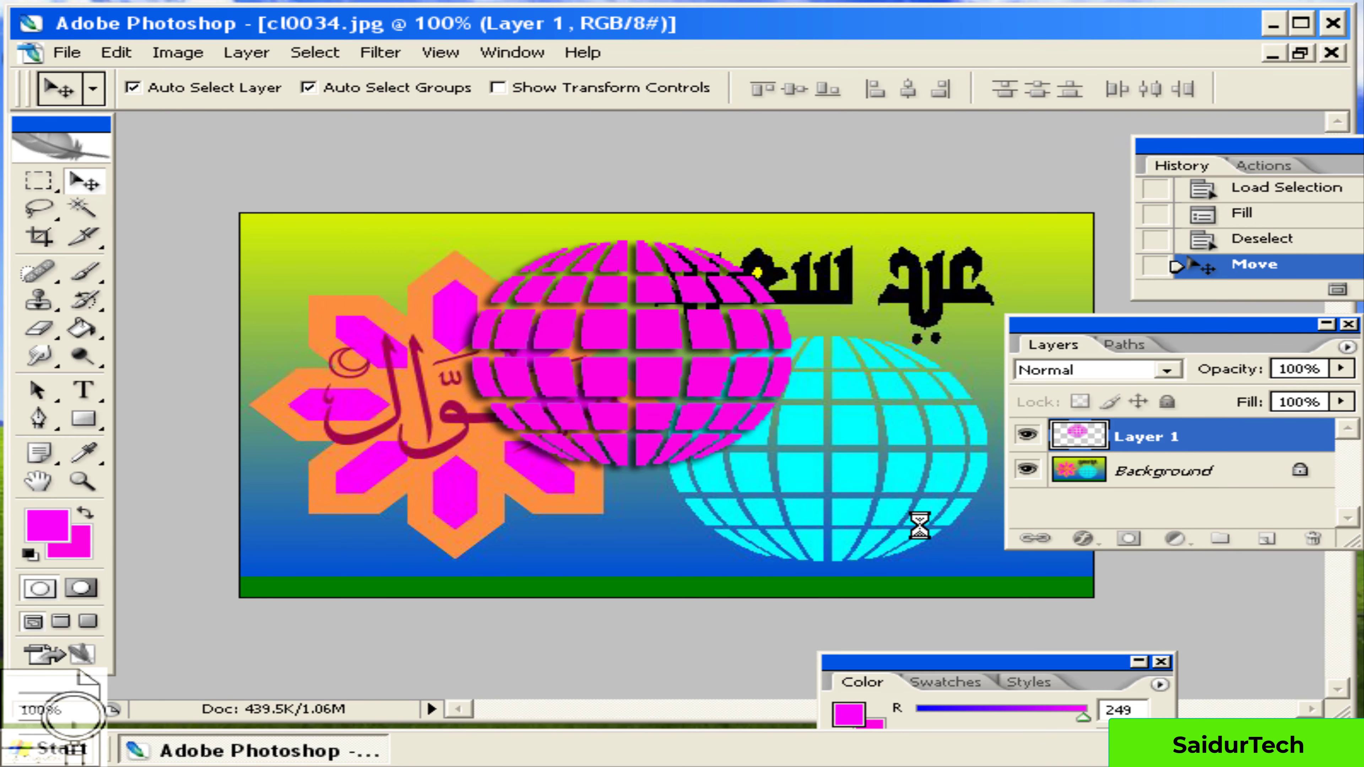
{"action": "left_click_drag", "start_coordinate": [655, 339], "coordinate": [642, 408]}
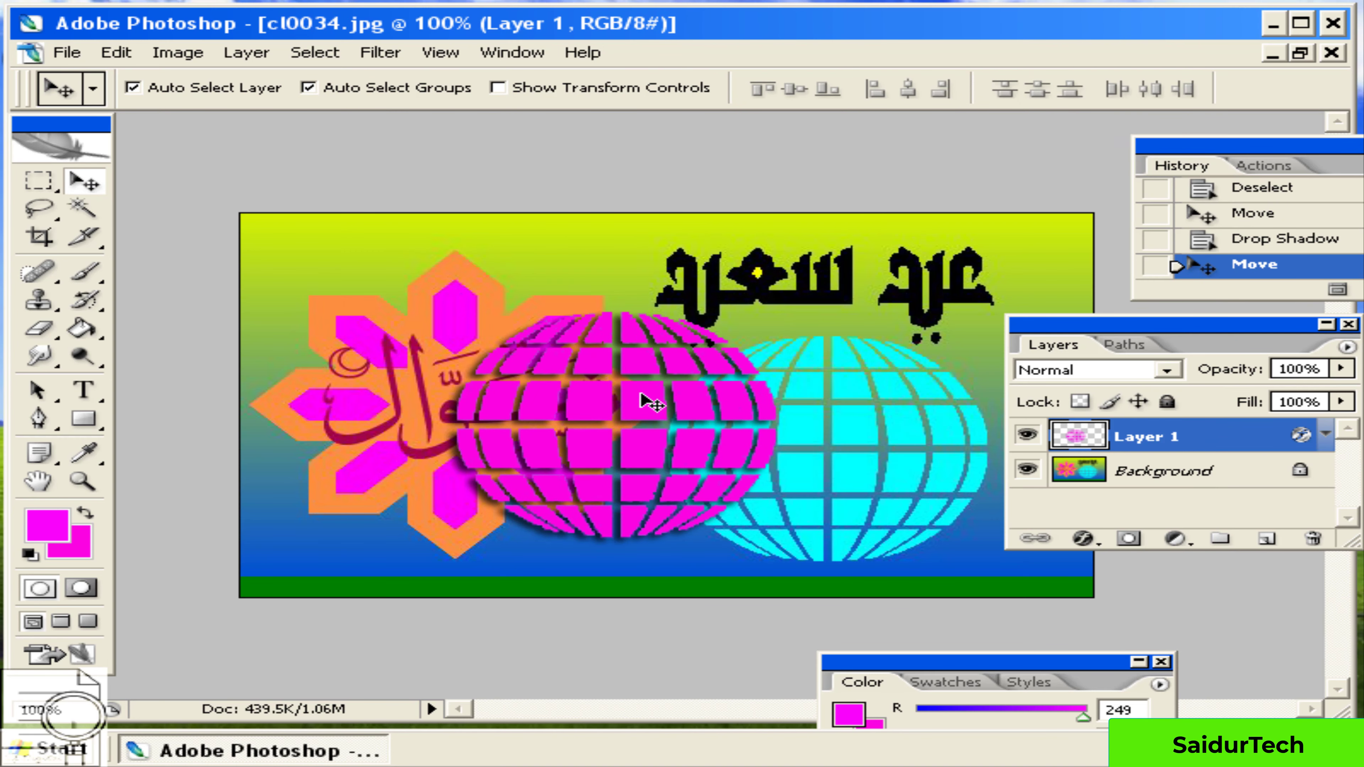
{"action": "left_click", "coordinate": [83, 481]}
Step: Zoom to 200% on the shadowed magenta globe with panels hidden, panning left
{"action": "left_click", "coordinate": [742, 425]}
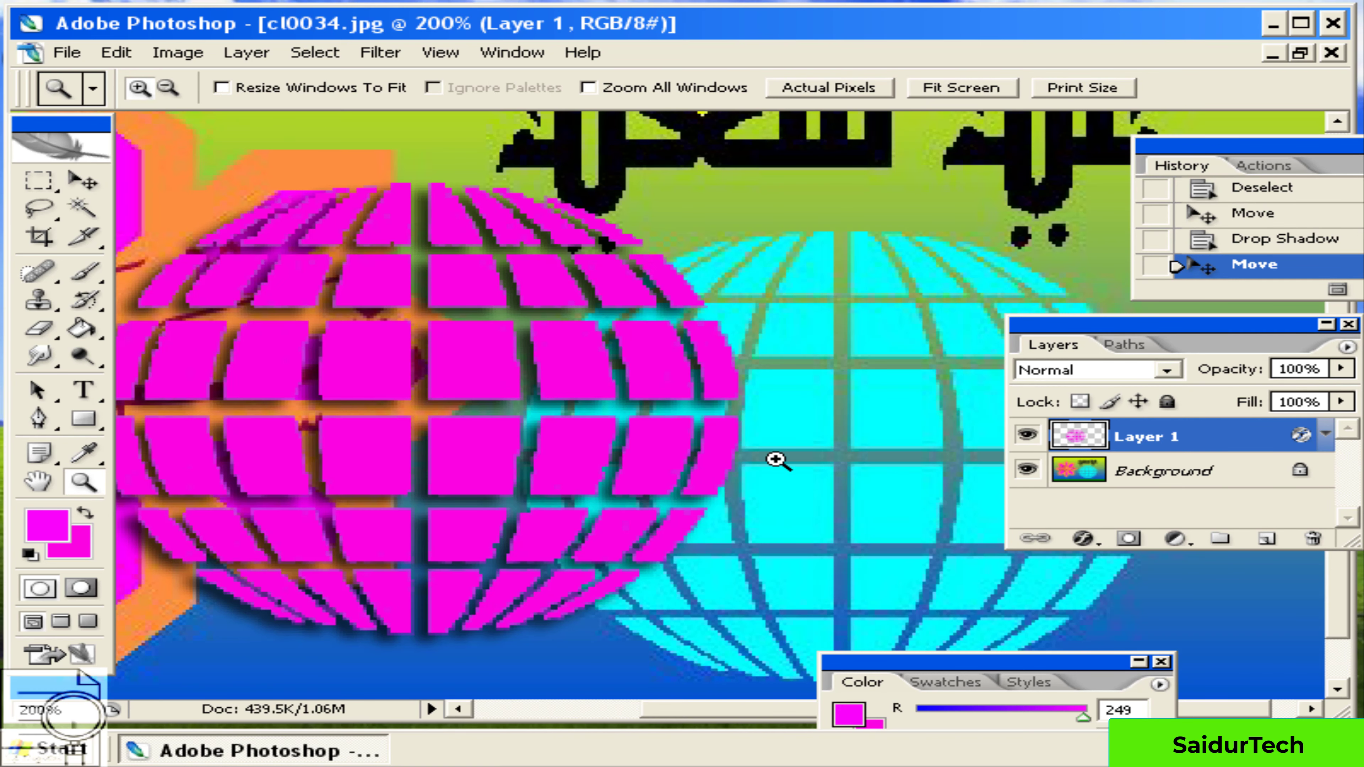
{"action": "key", "text": "Tab"}
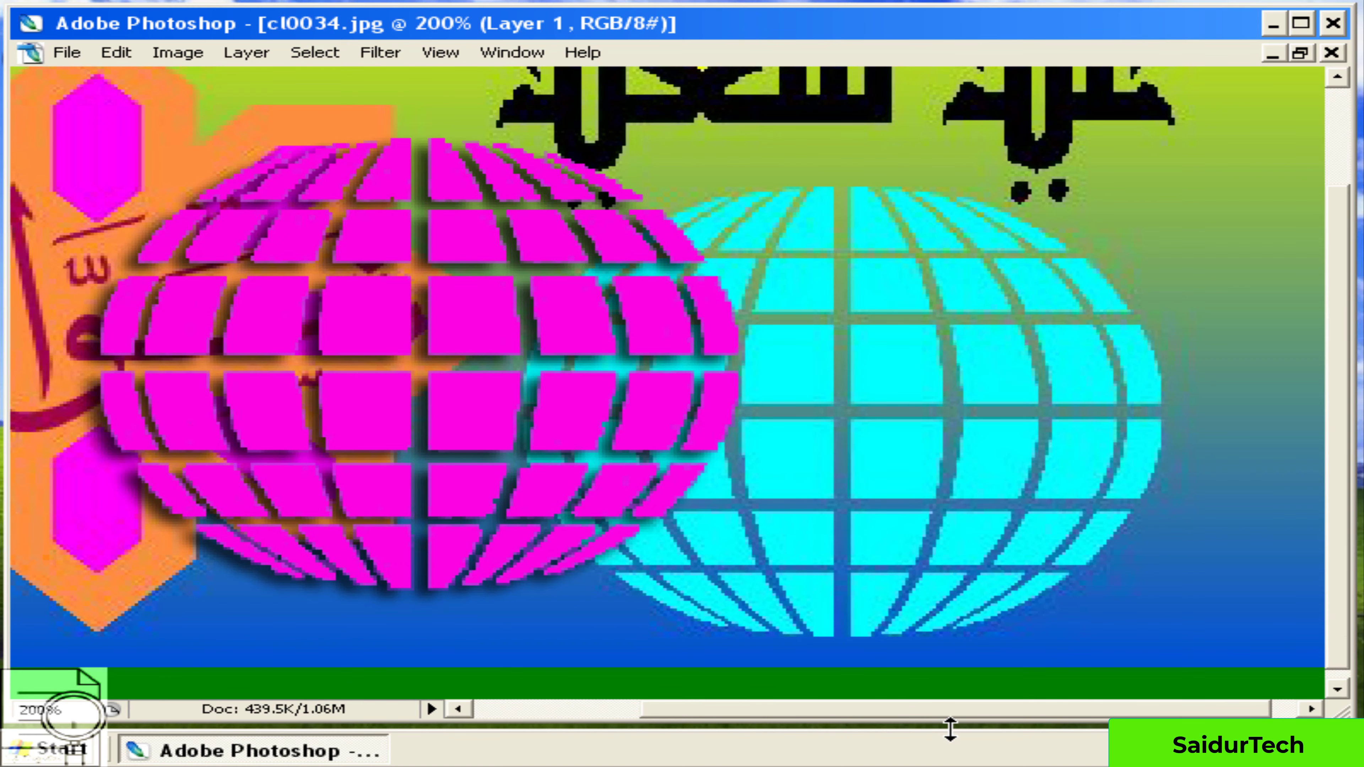
{"action": "left_click_drag", "start_coordinate": [962, 710], "coordinate": [837, 710]}
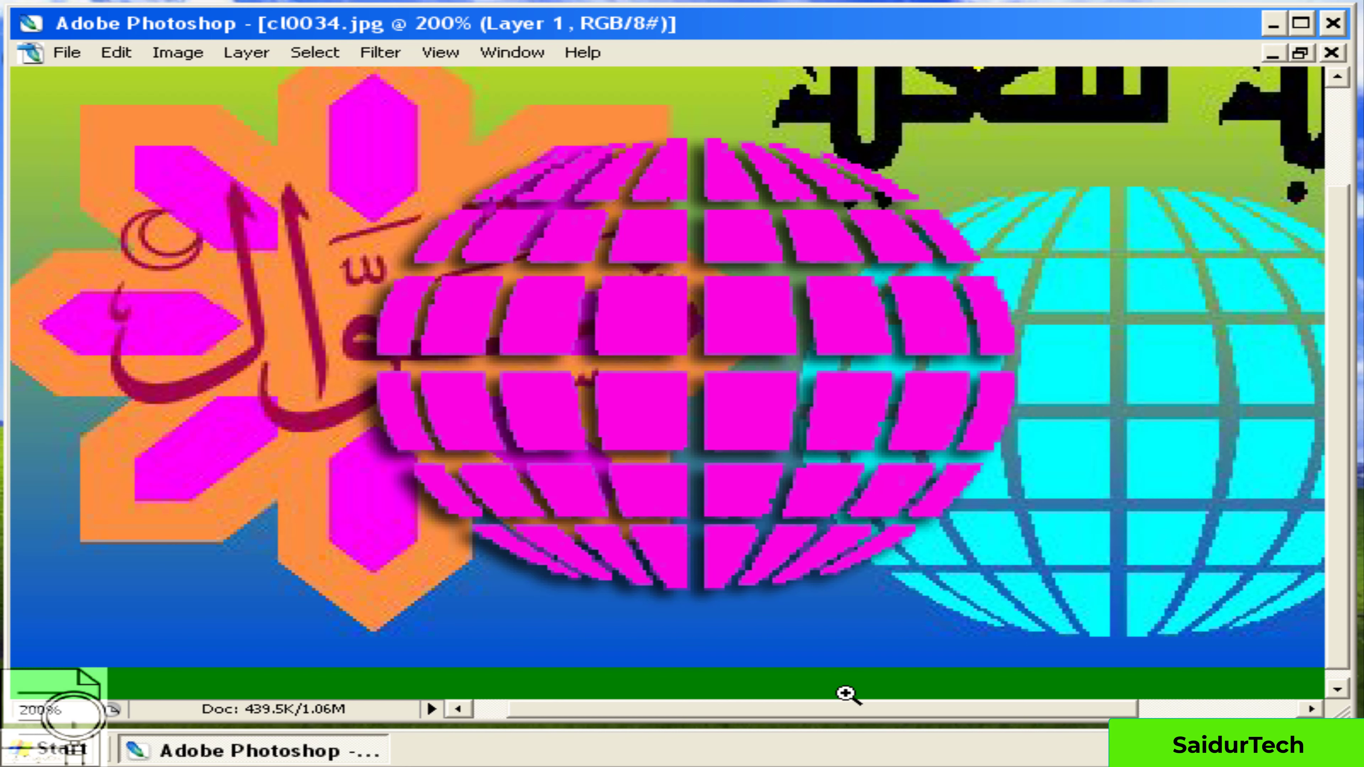